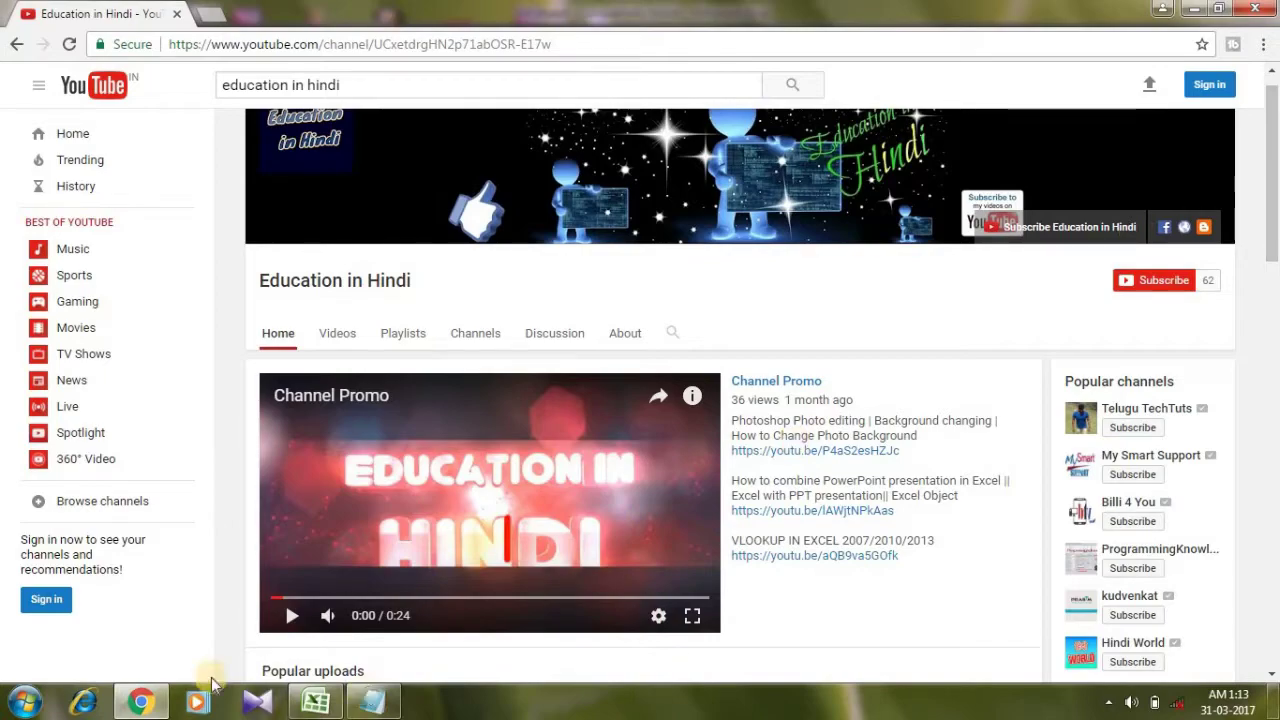
# Step: Switch from Chrome to the nxt project Excel workbook
pyautogui.click(315, 701)
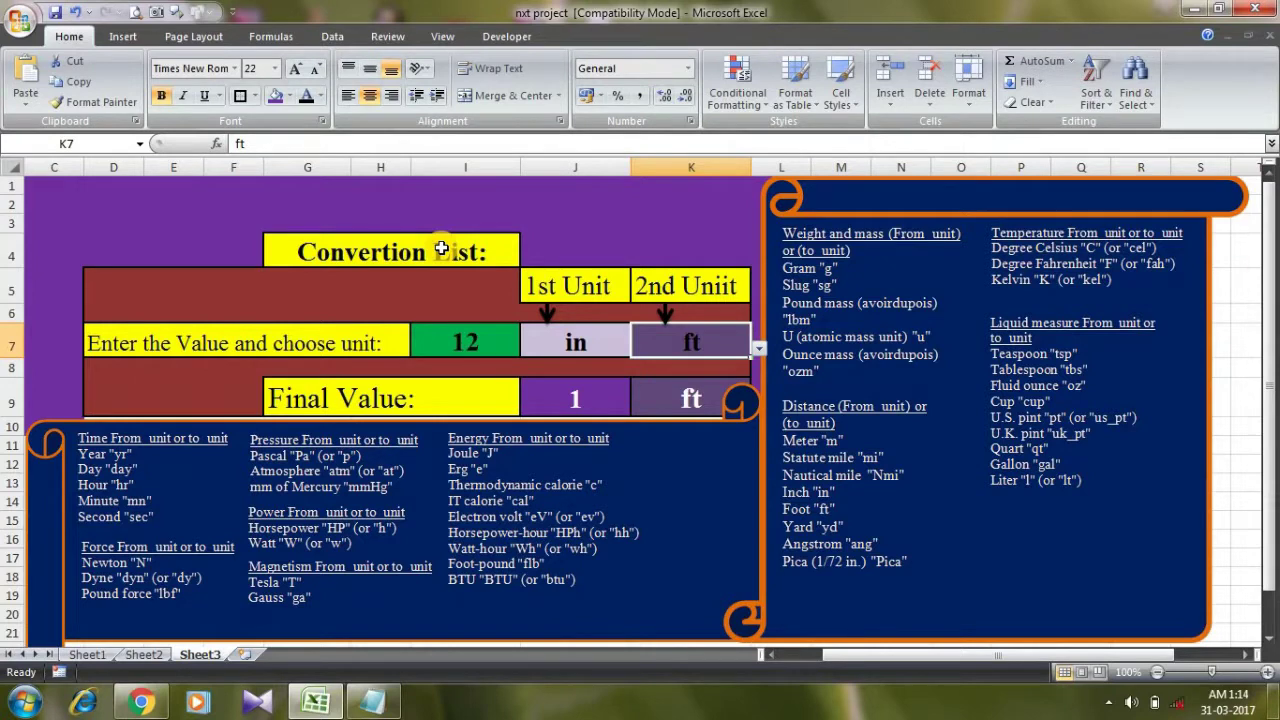
pyautogui.click(543, 199)
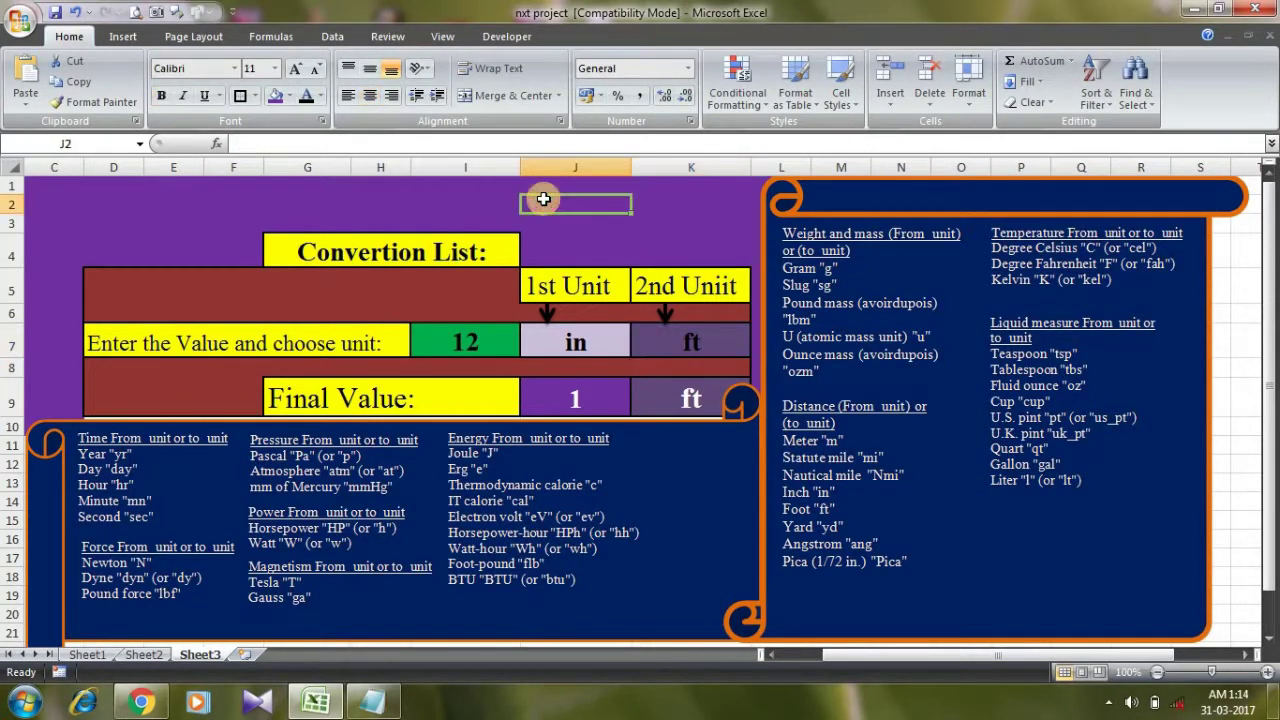
pyautogui.click(423, 246)
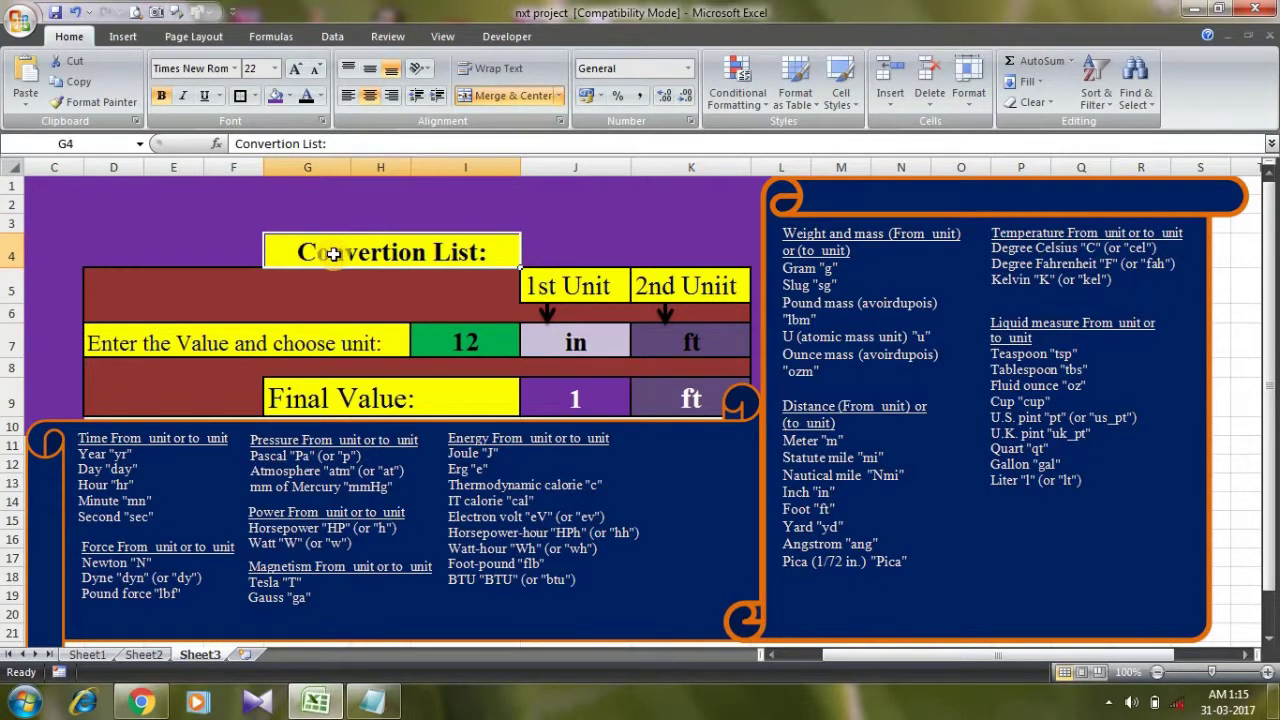
pyautogui.click(543, 277)
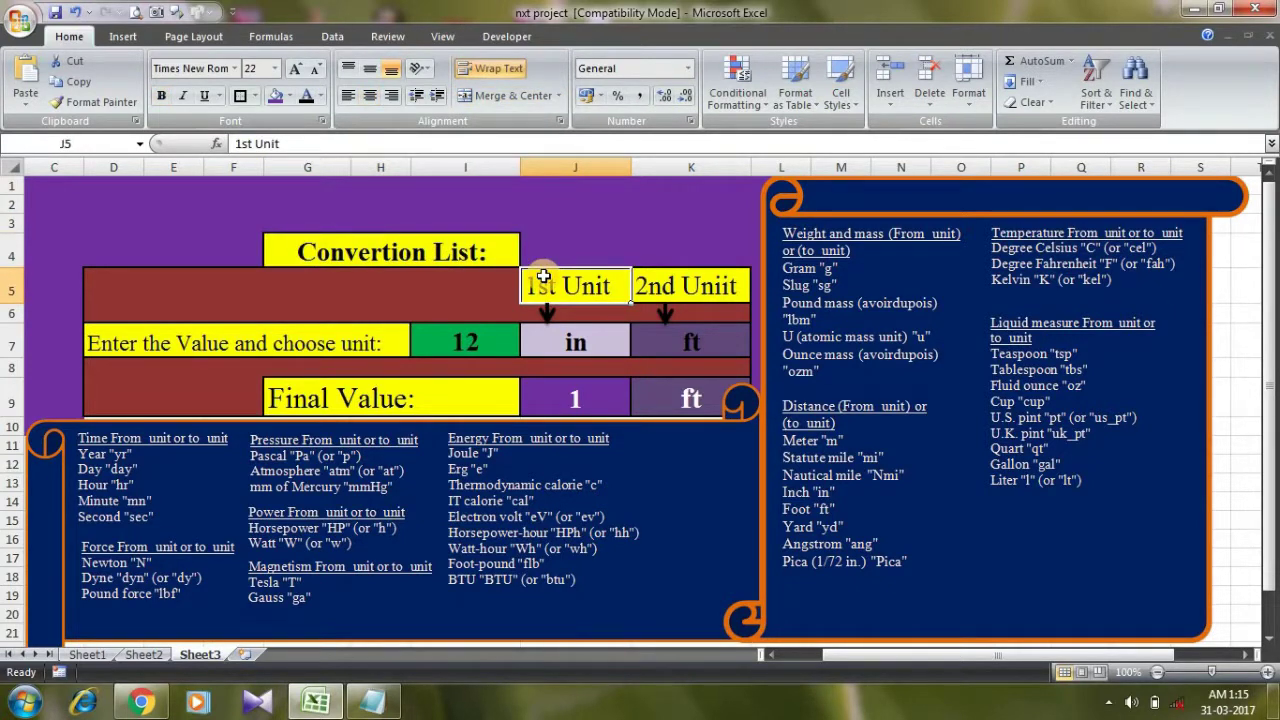
pyautogui.click(662, 292)
pyautogui.click(427, 286)
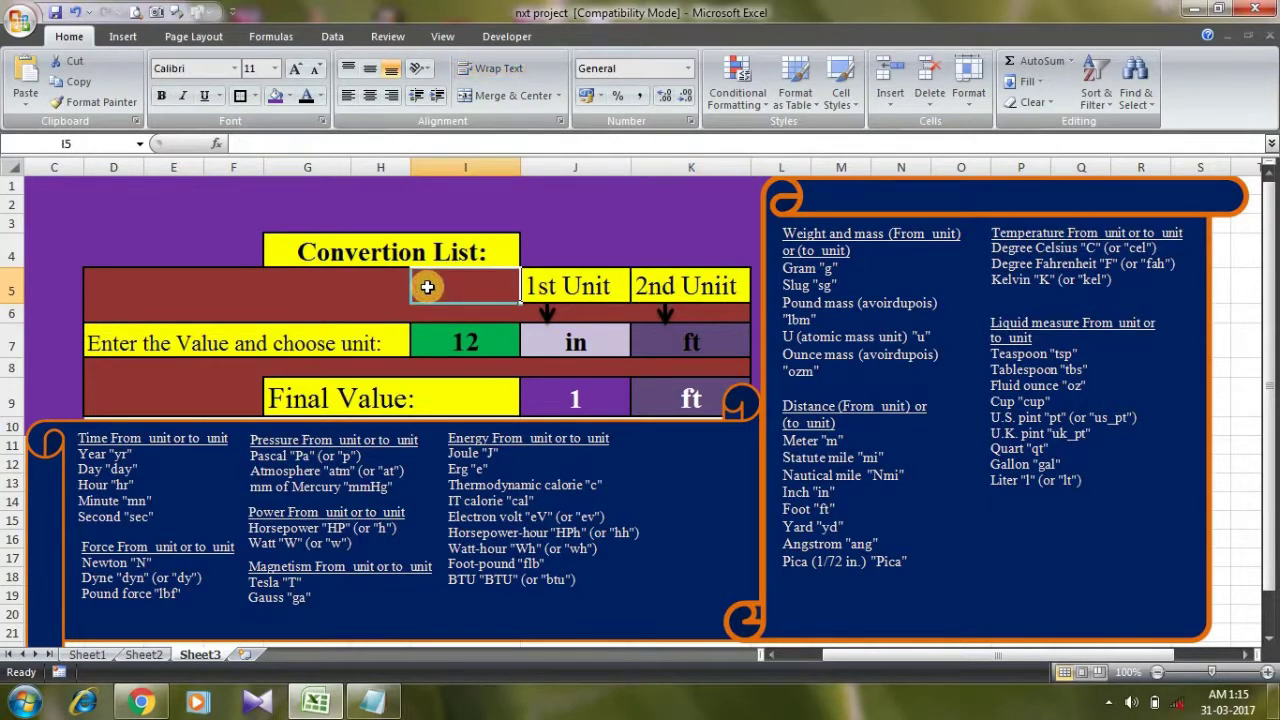
pyautogui.click(565, 337)
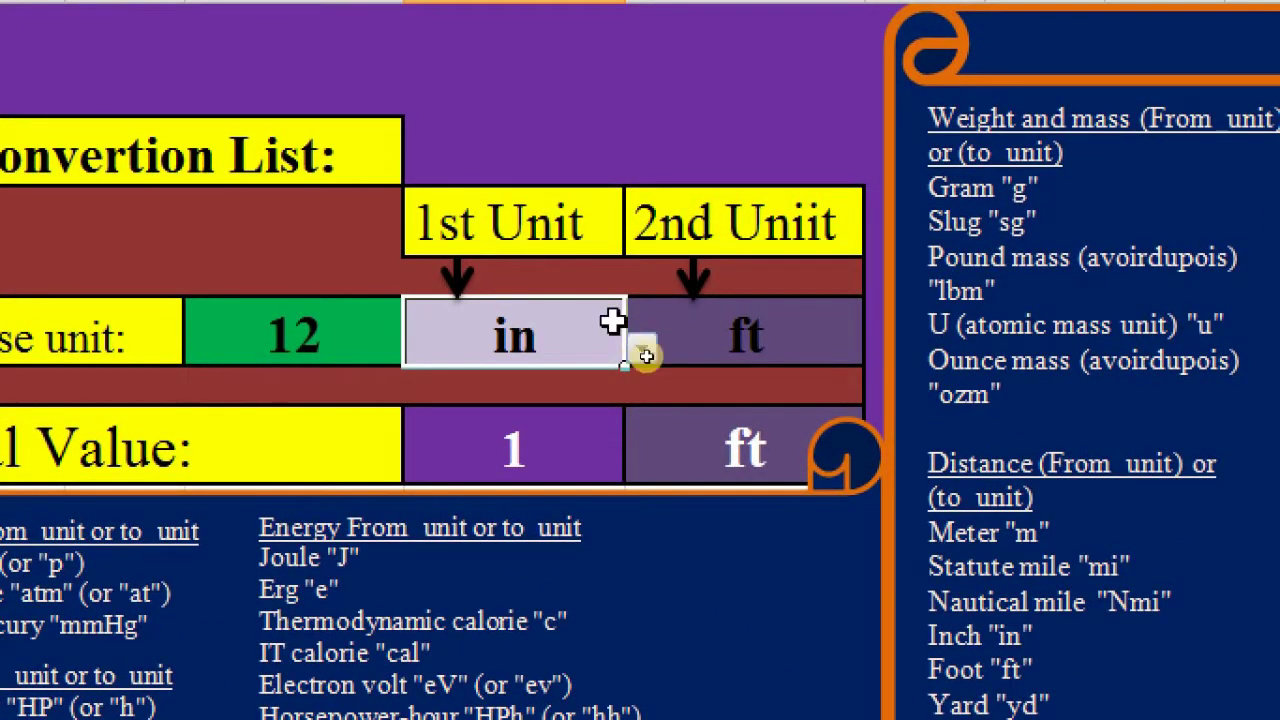
pyautogui.click(642, 350)
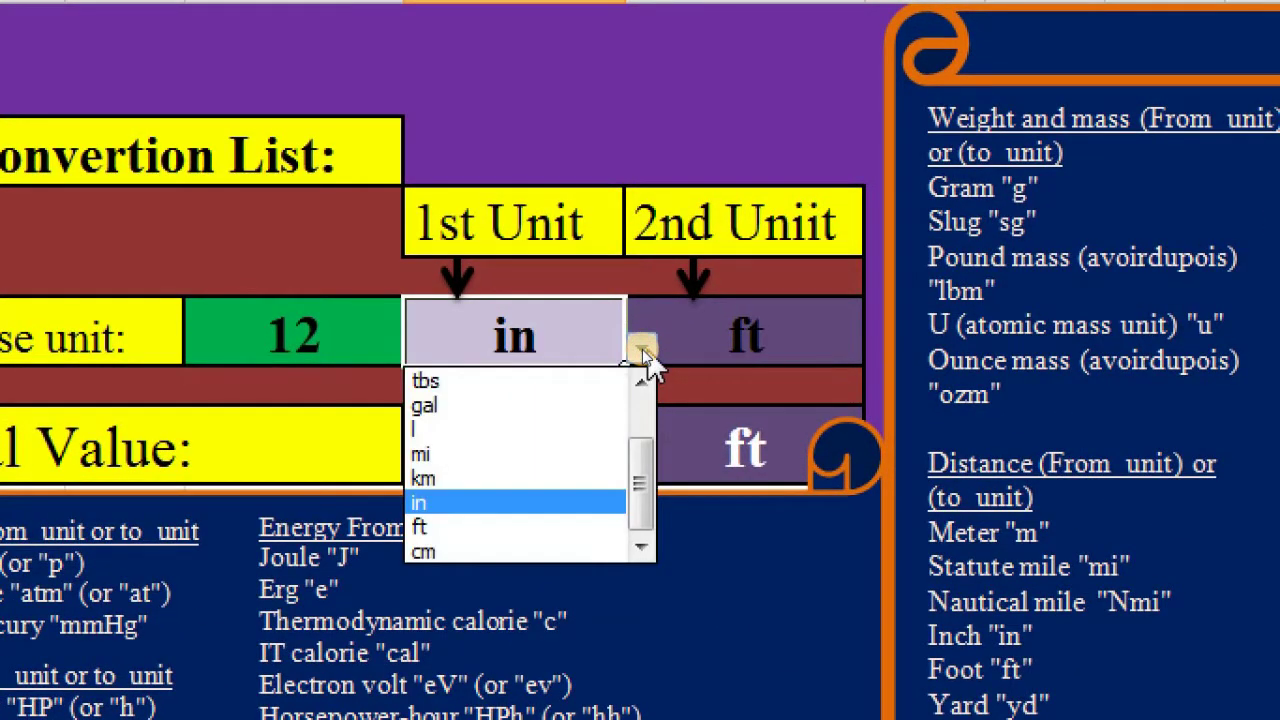
pyautogui.moveTo(645, 478); pyautogui.dragTo(641, 406)
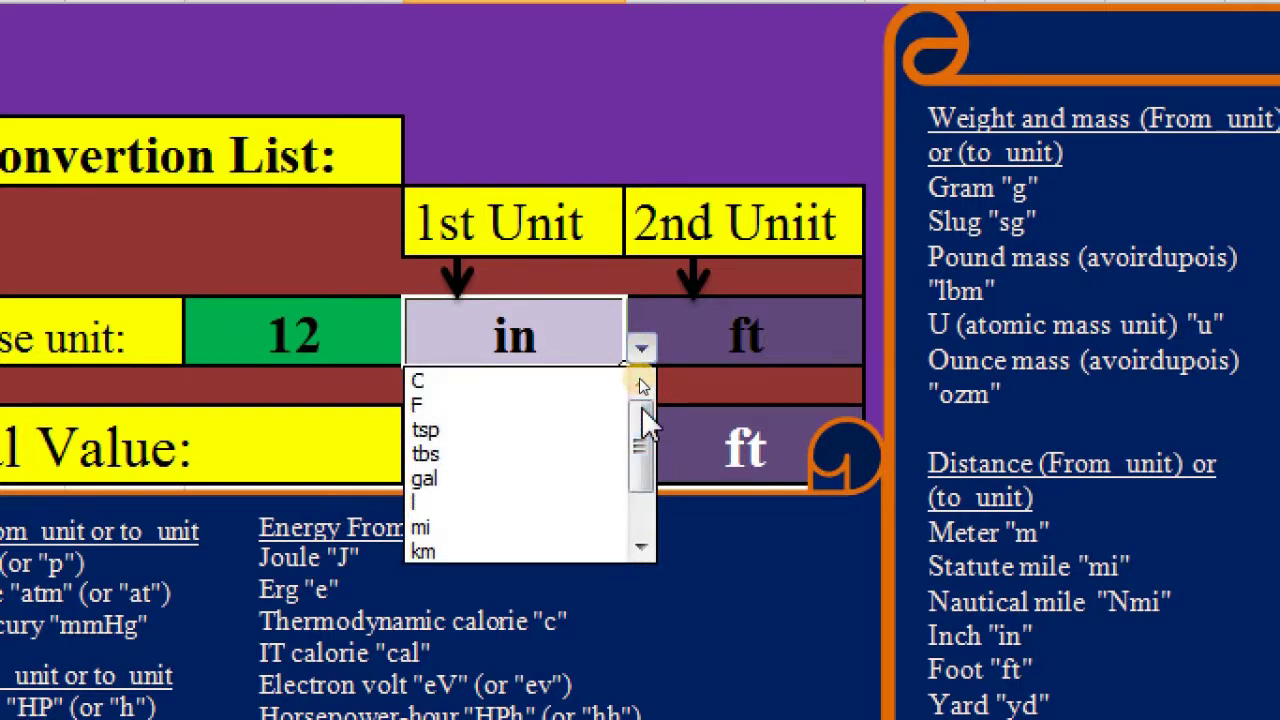
pyautogui.moveTo(641, 409)
pyautogui.mouseDown()
pyautogui.moveTo(644, 479)
pyautogui.moveTo(643, 382)
pyautogui.mouseUp()
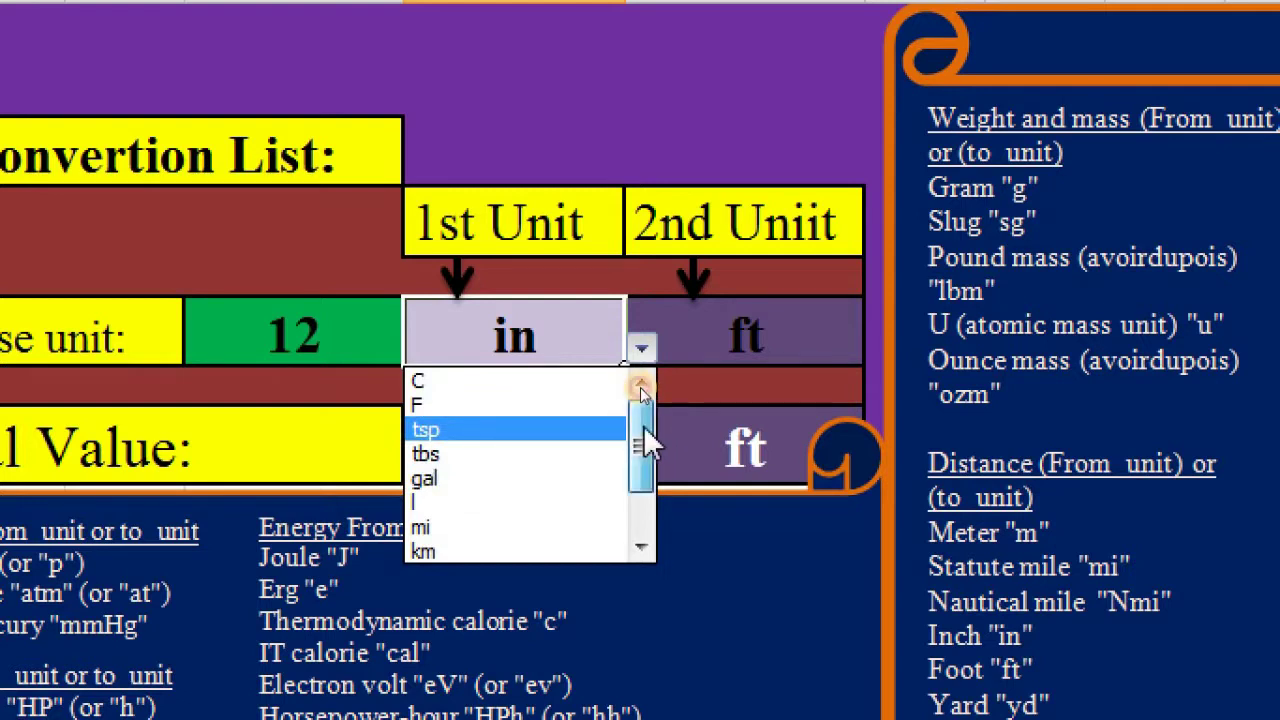
pyautogui.moveTo(645, 430); pyautogui.dragTo(643, 505)
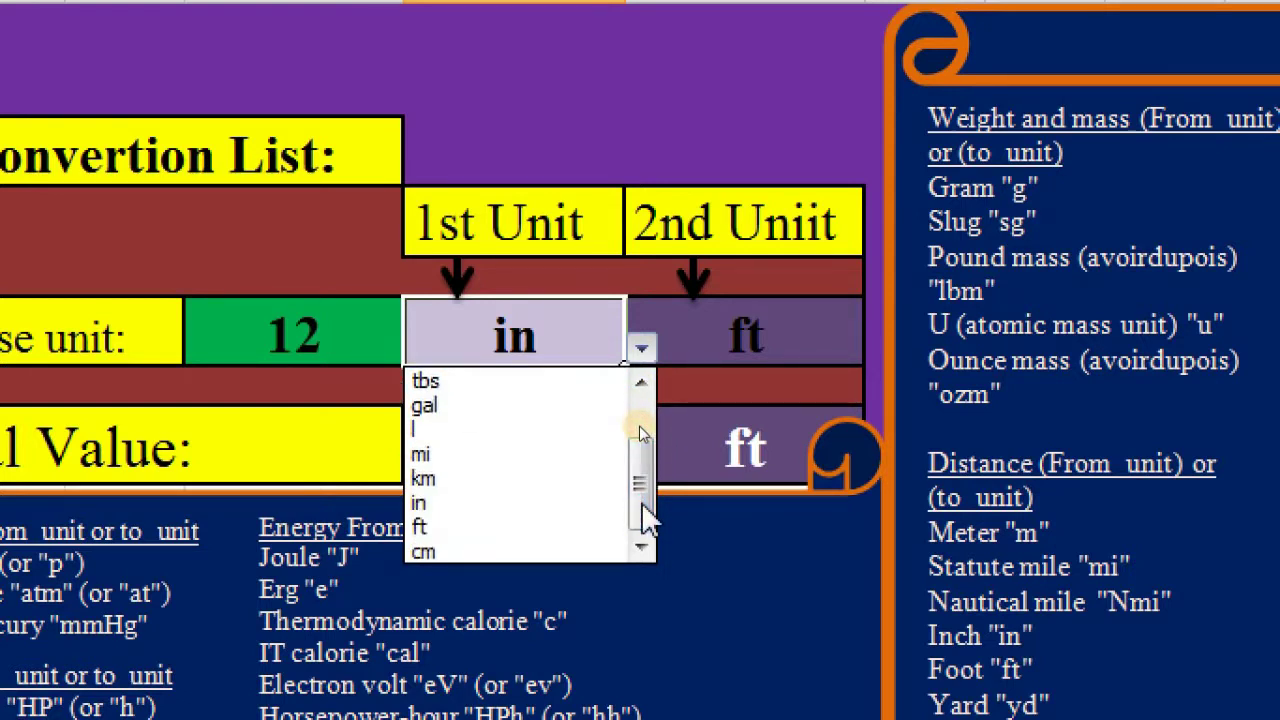
pyautogui.click(746, 356)
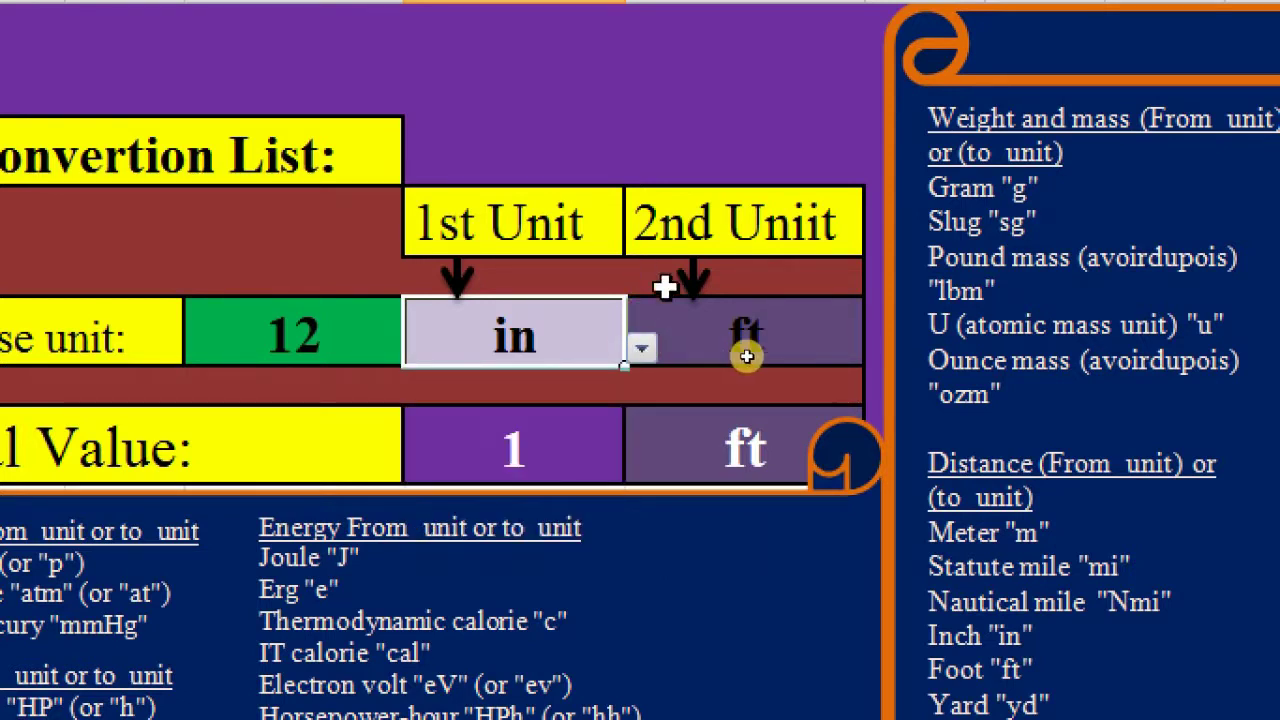
pyautogui.click(814, 341)
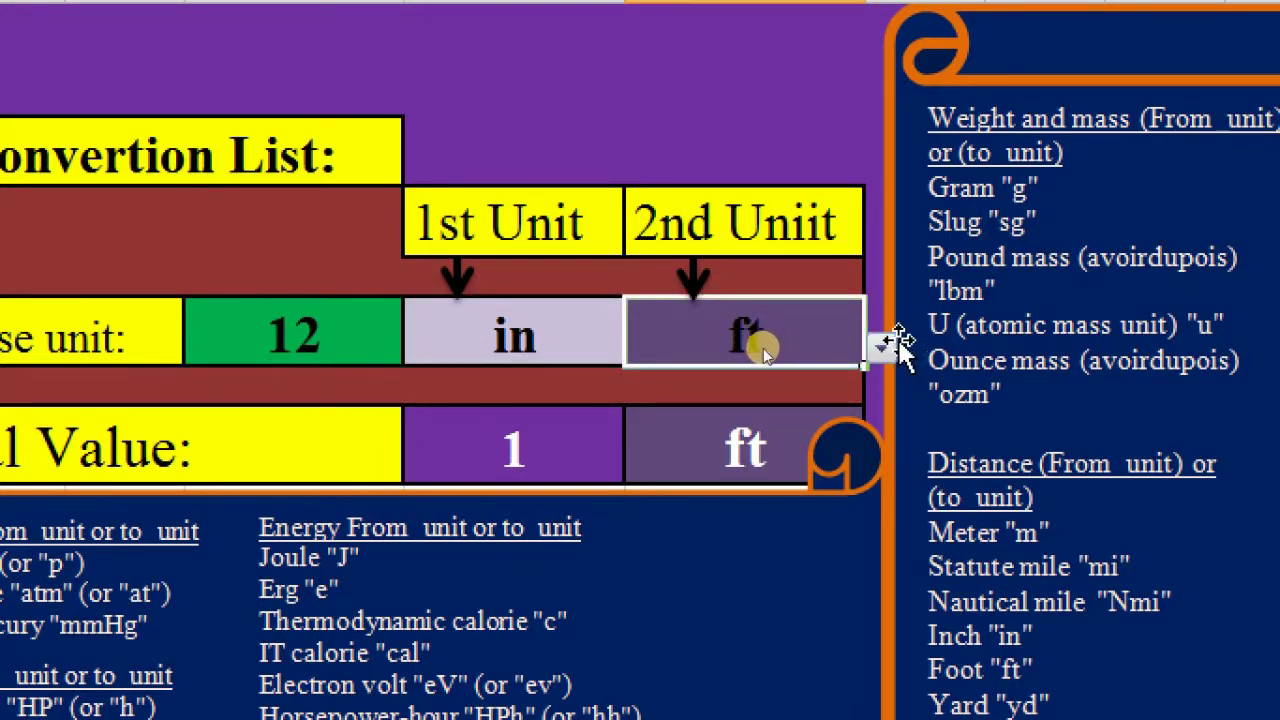
pyautogui.click(885, 348)
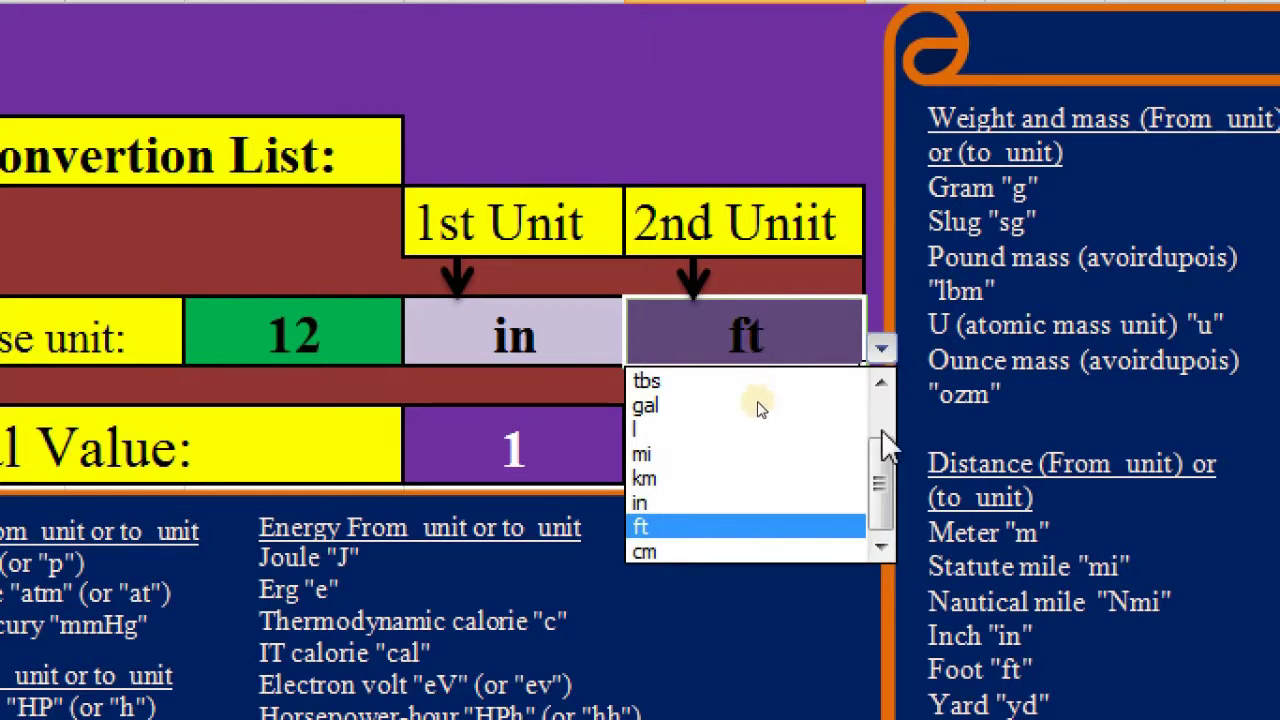
pyautogui.scroll(3, 885, 447)
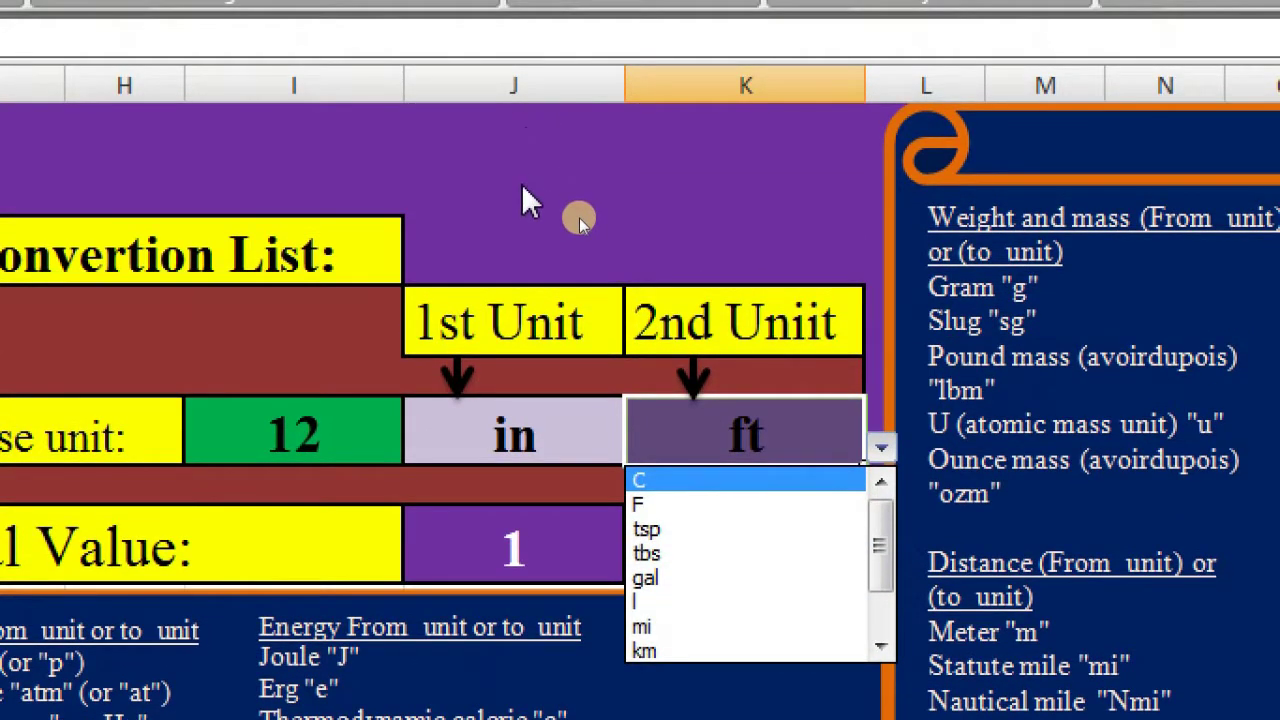
pyautogui.click(520, 186)
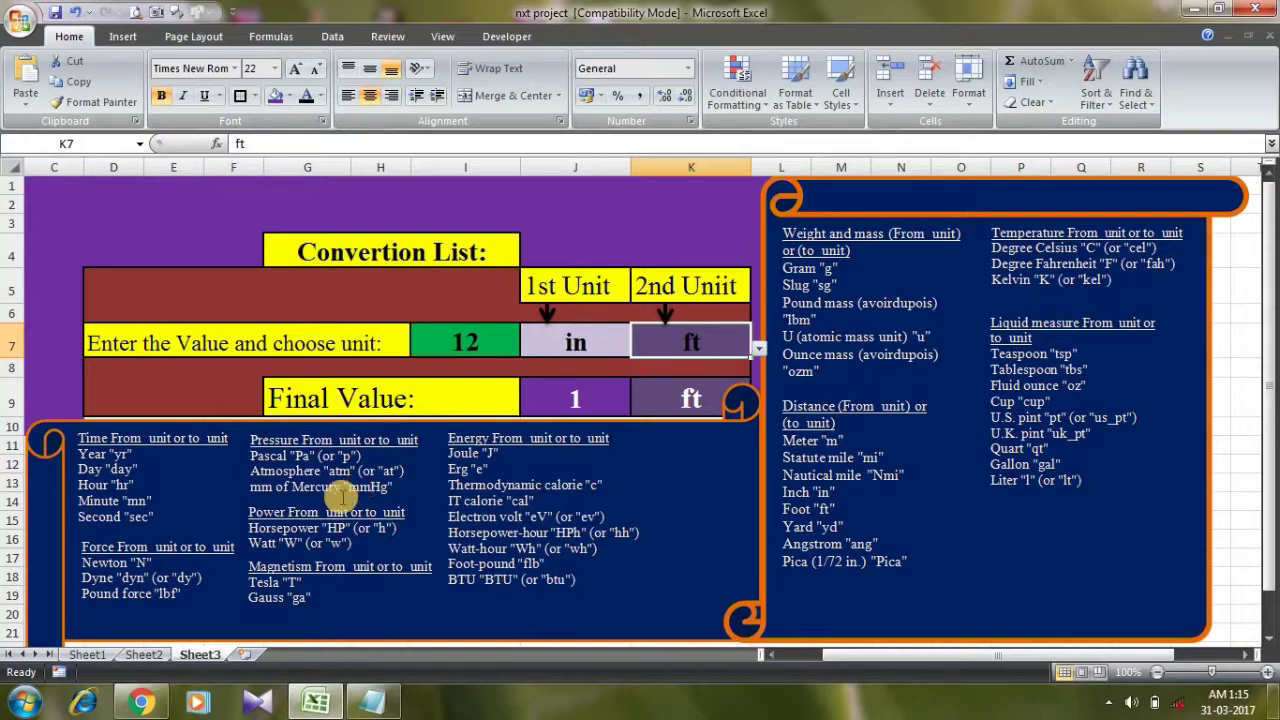
# Step: On the Education in Hindi channel page in Chrome, expand Popular uploads to show more videos
pyautogui.click(154, 695)
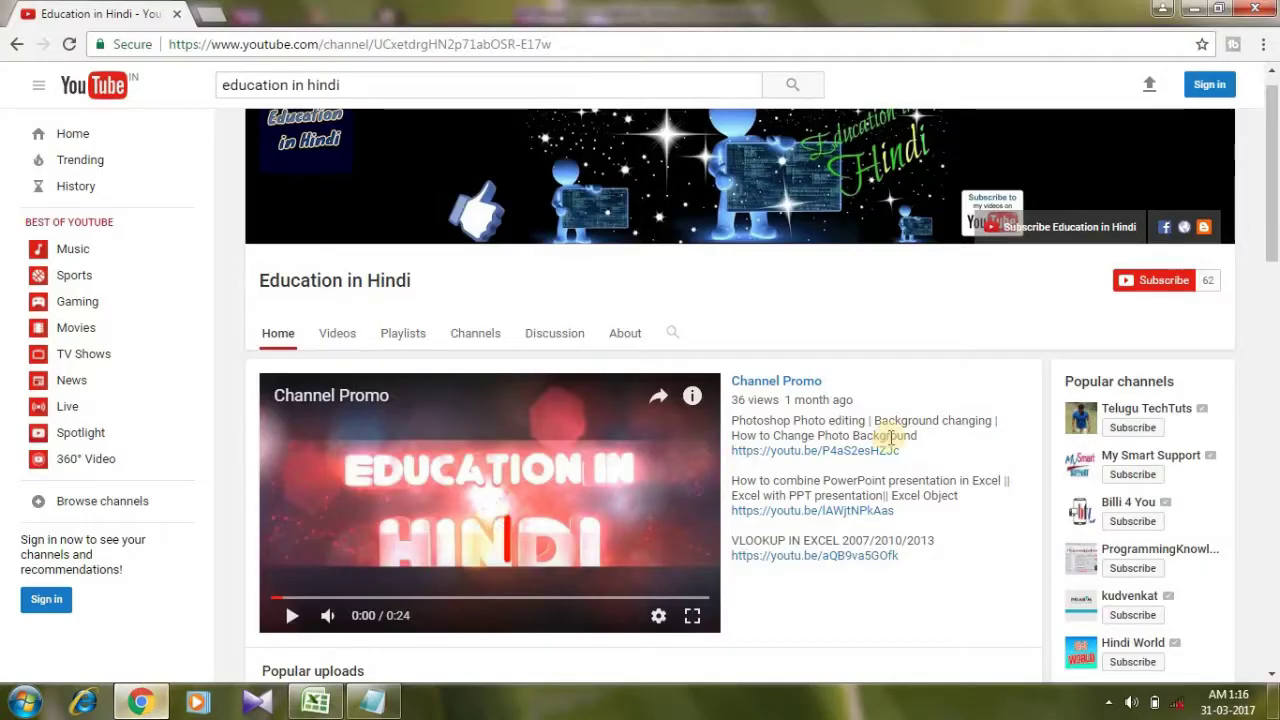
pyautogui.moveTo(1271, 232)
pyautogui.mouseDown()
pyautogui.moveTo(1273, 553)
pyautogui.moveTo(1270, 400)
pyautogui.mouseUp()
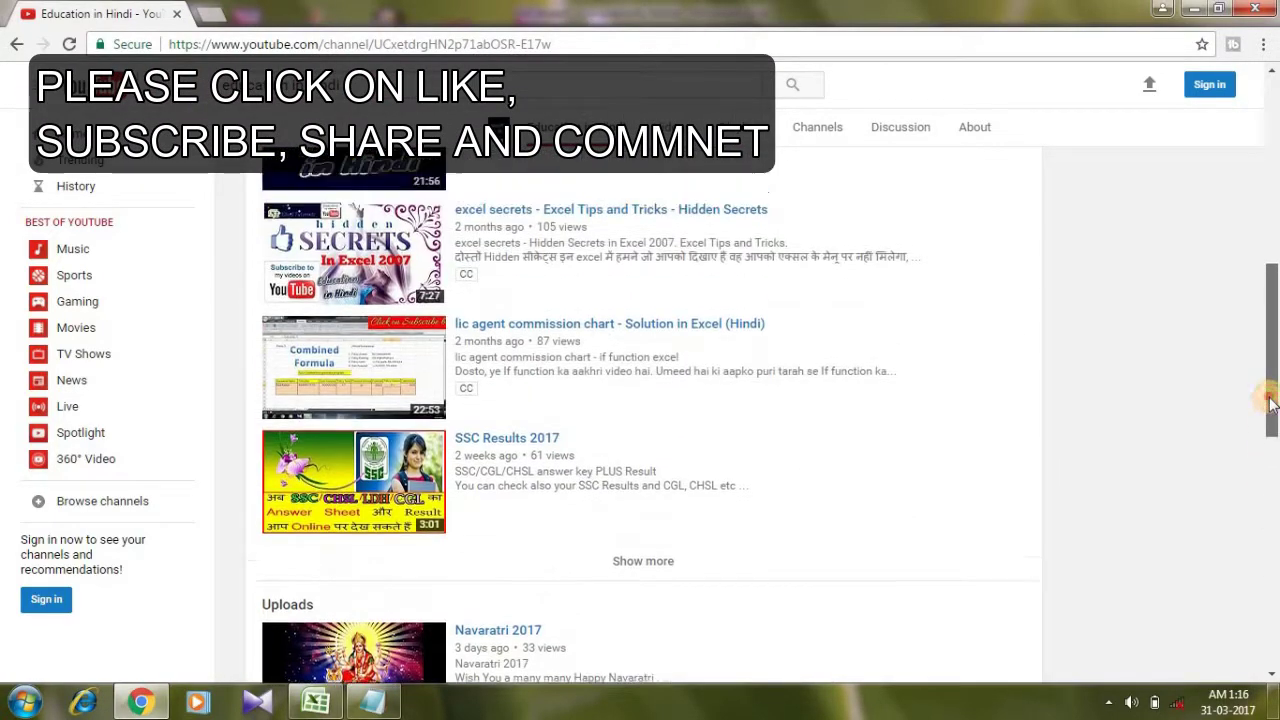
pyautogui.click(654, 563)
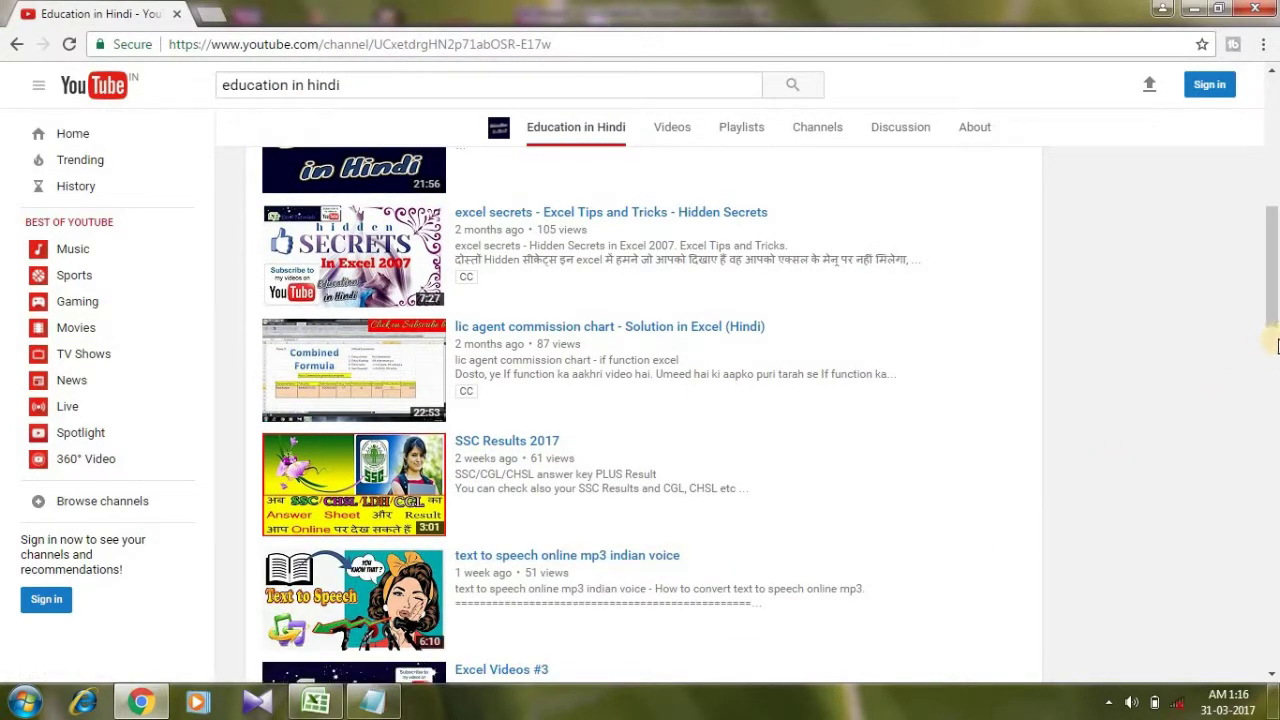
pyautogui.moveTo(1273, 302); pyautogui.dragTo(1273, 458)
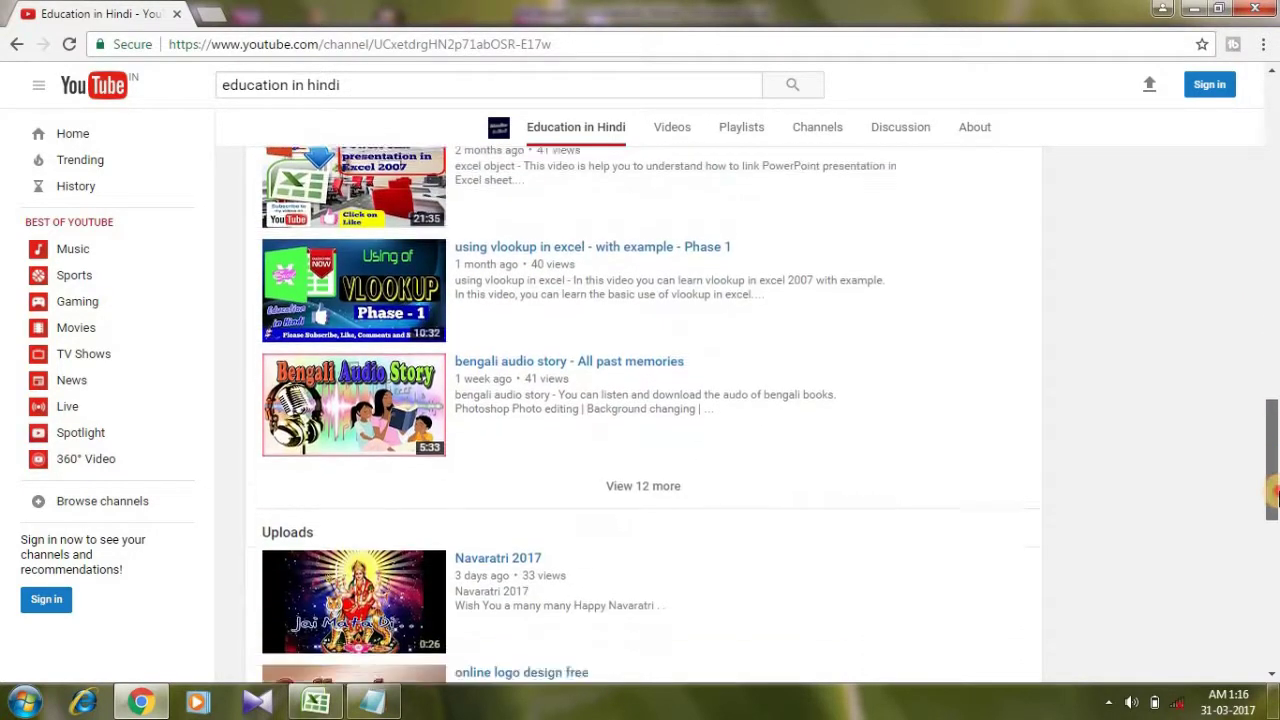
pyautogui.moveTo(1273, 458); pyautogui.dragTo(1273, 490)
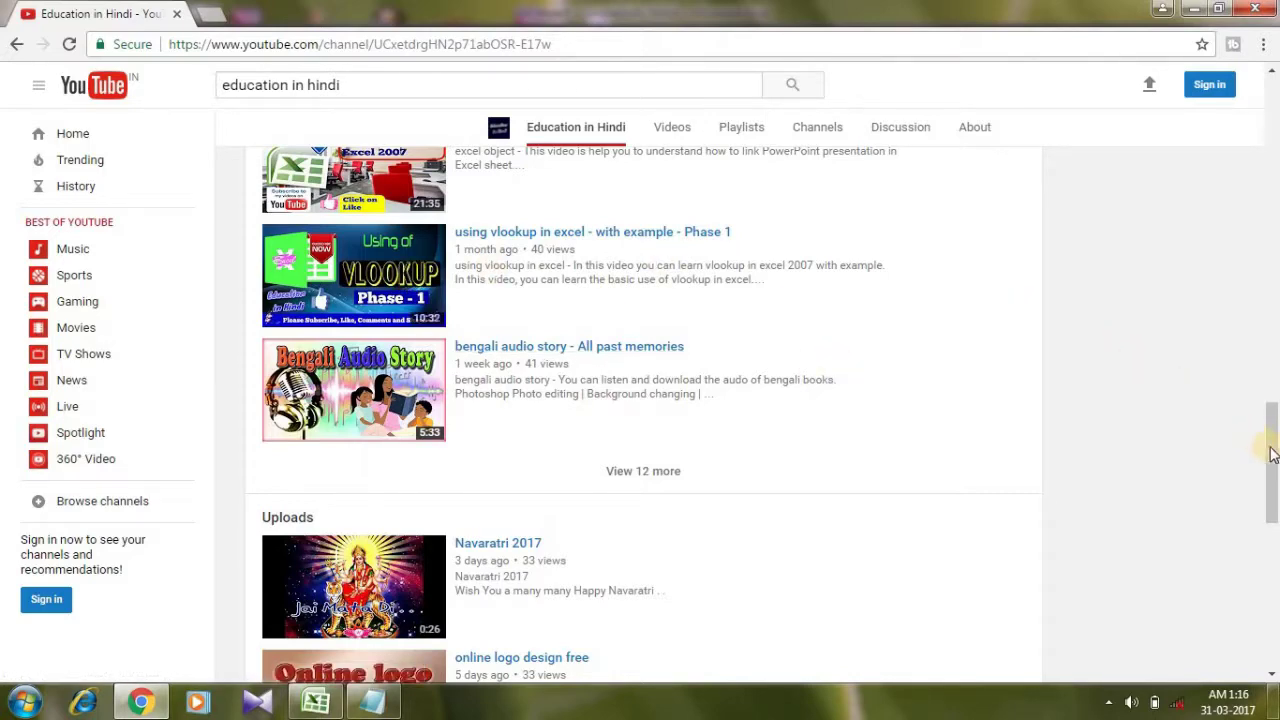
pyautogui.moveTo(1272, 455); pyautogui.dragTo(1272, 200)
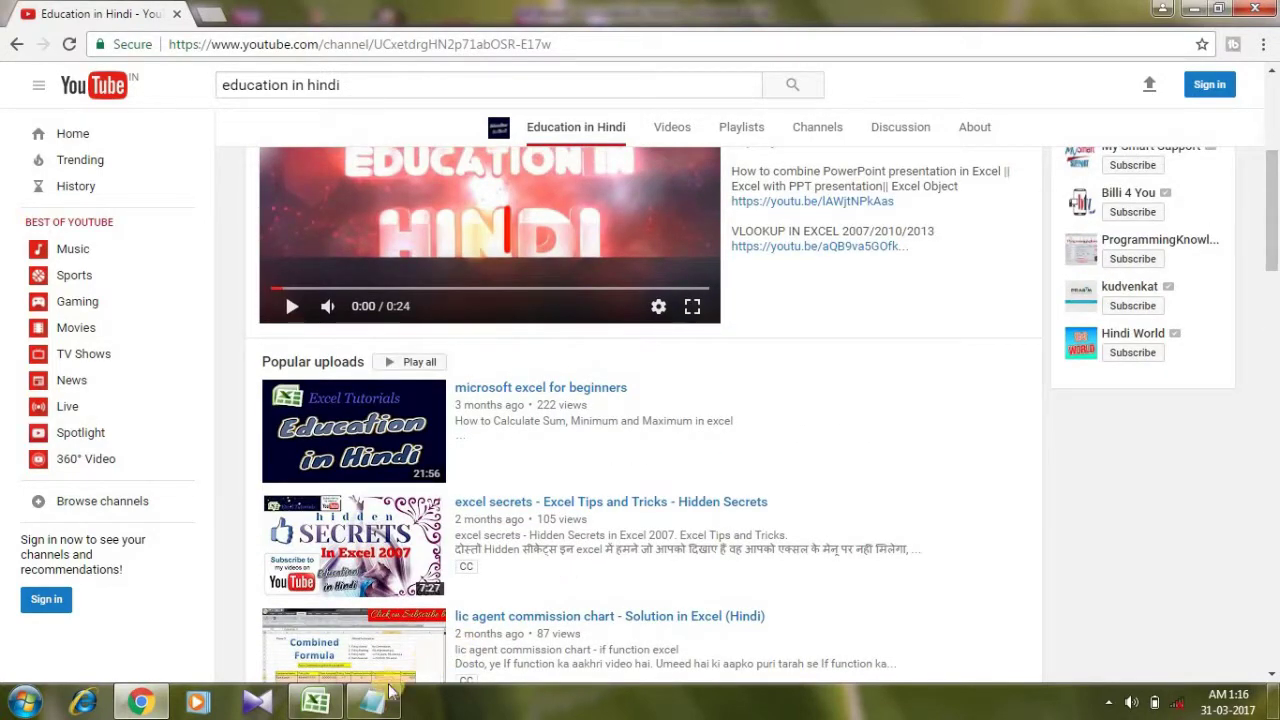
# Step: Return to the Excel workbook and select the 1st Unit cell J7
pyautogui.click(315, 702)
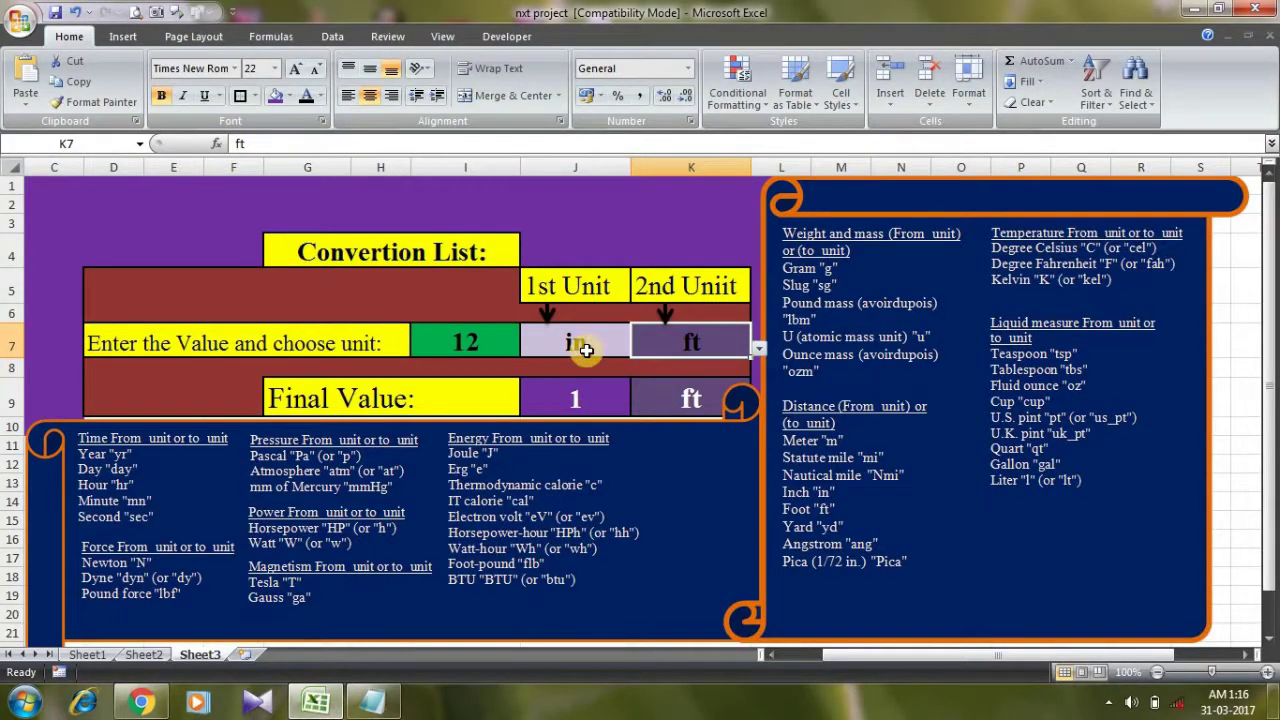
pyautogui.click(586, 349)
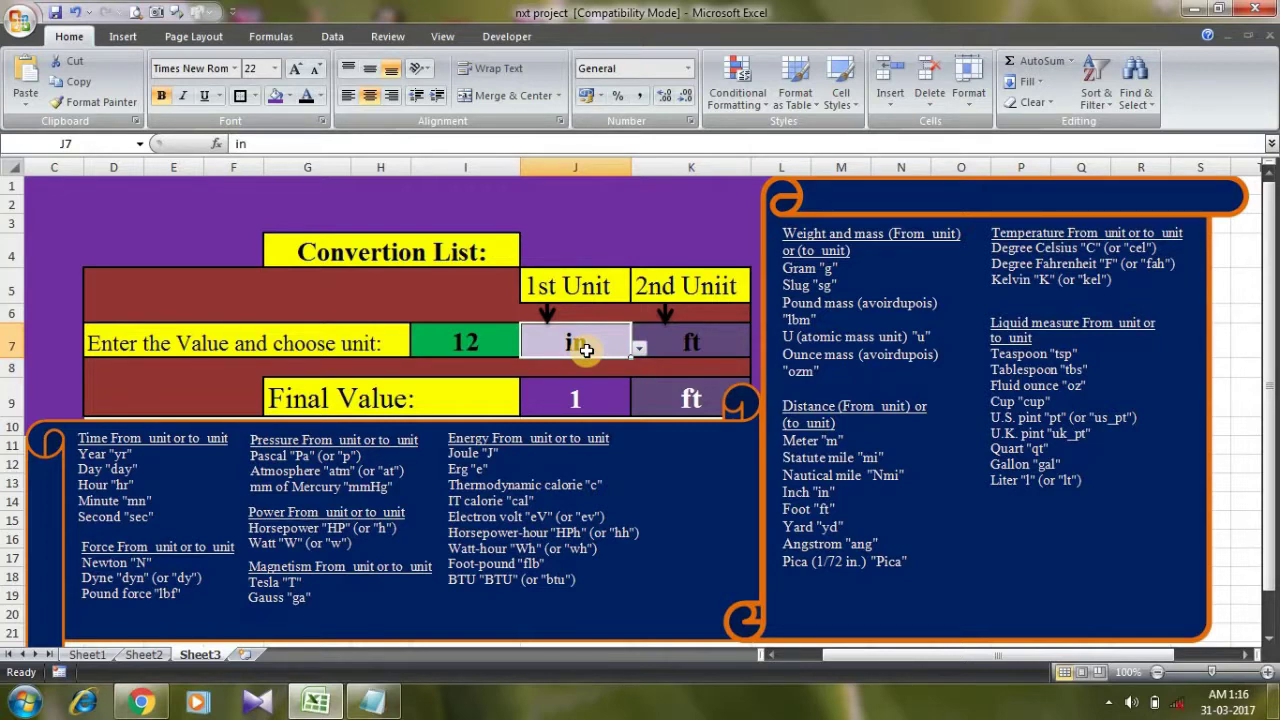
pyautogui.click(717, 332)
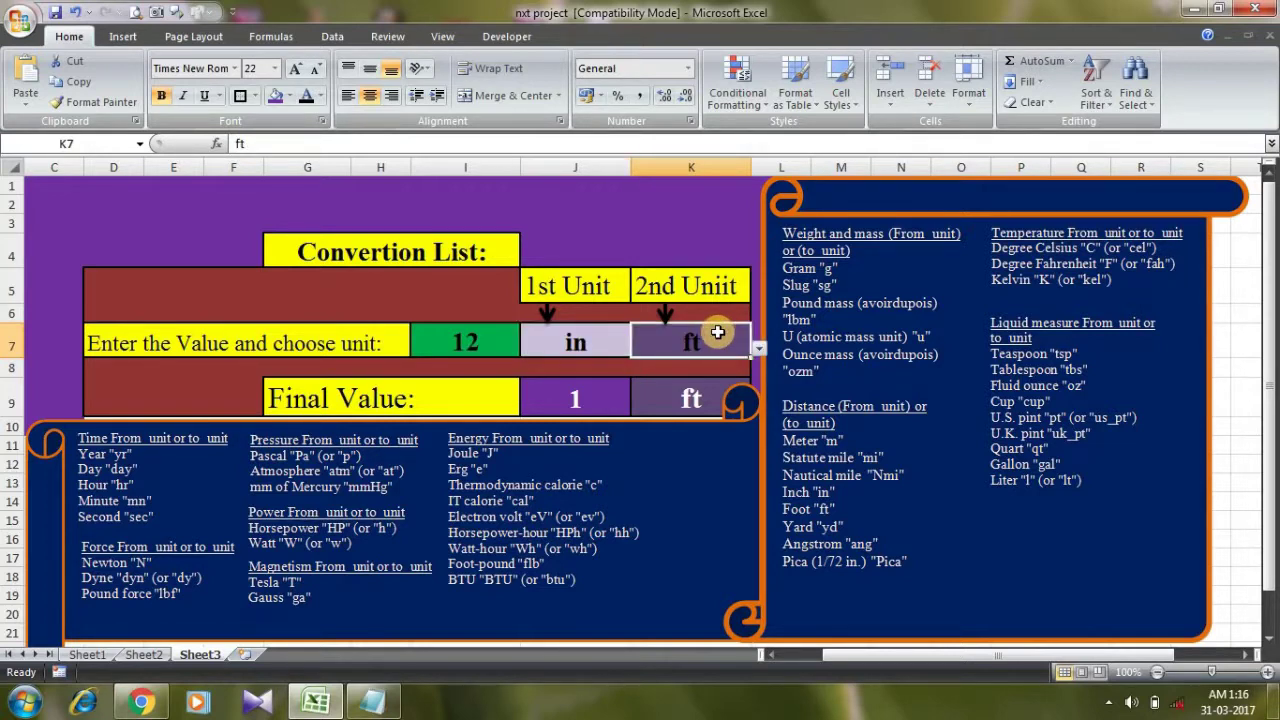
pyautogui.click(575, 337)
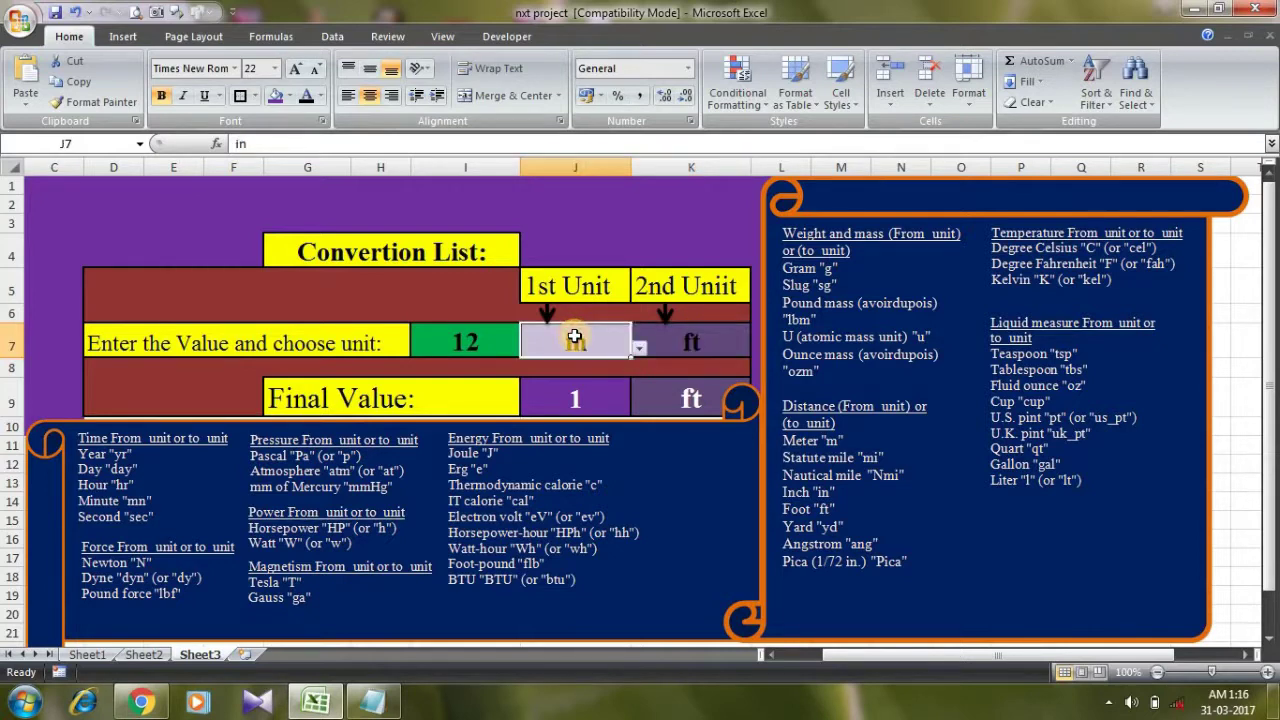
# Step: Review J7's Data Validation list of allowed unit codes, then select K7
pyautogui.click(332, 36)
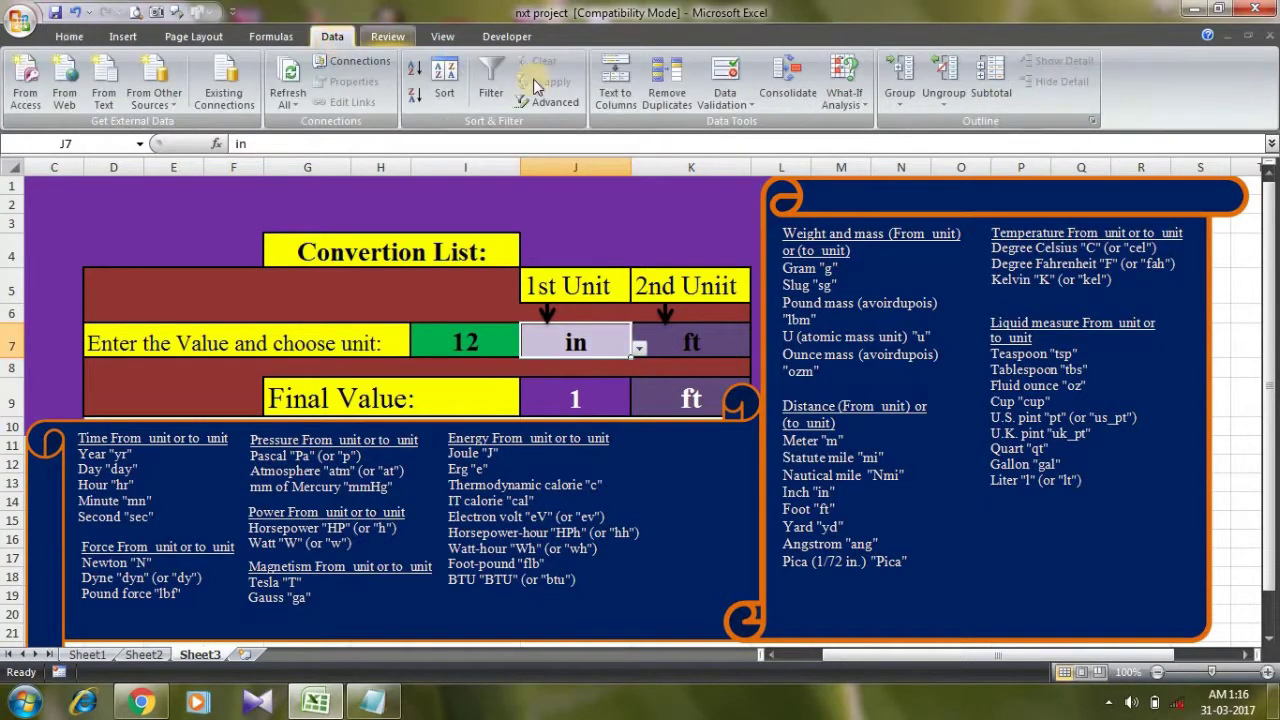
pyautogui.click(737, 104)
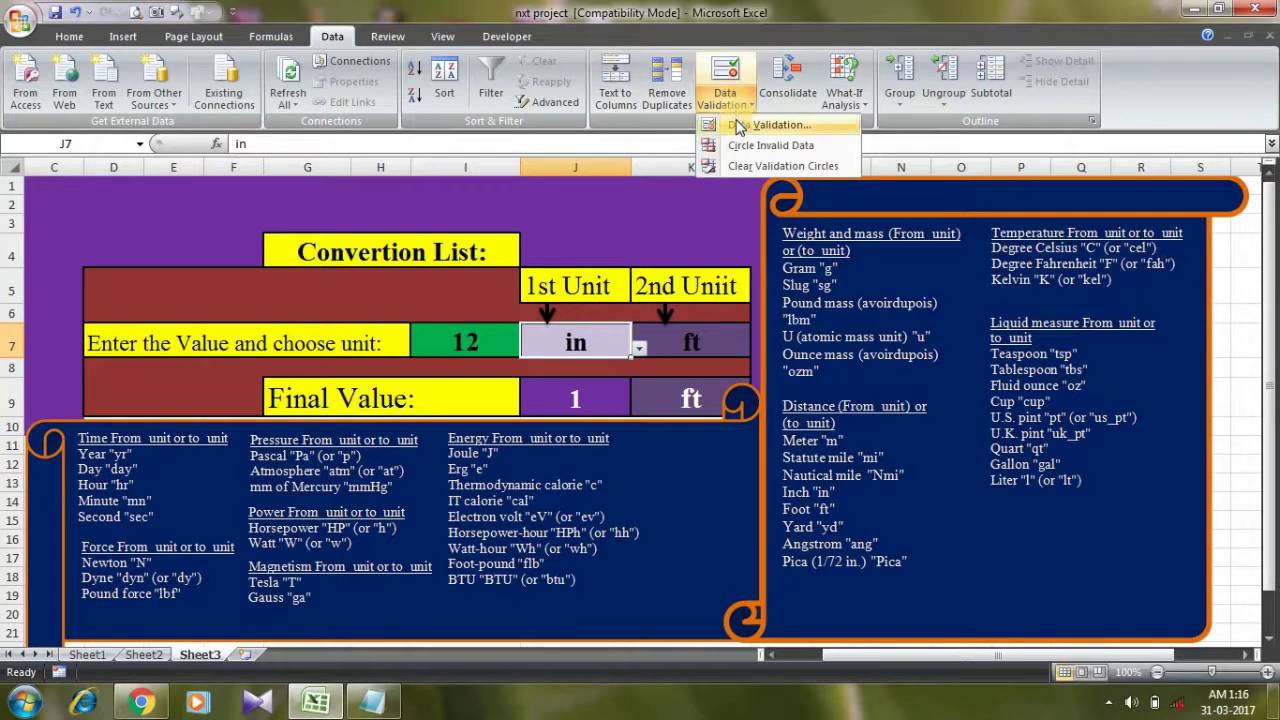
pyautogui.click(737, 125)
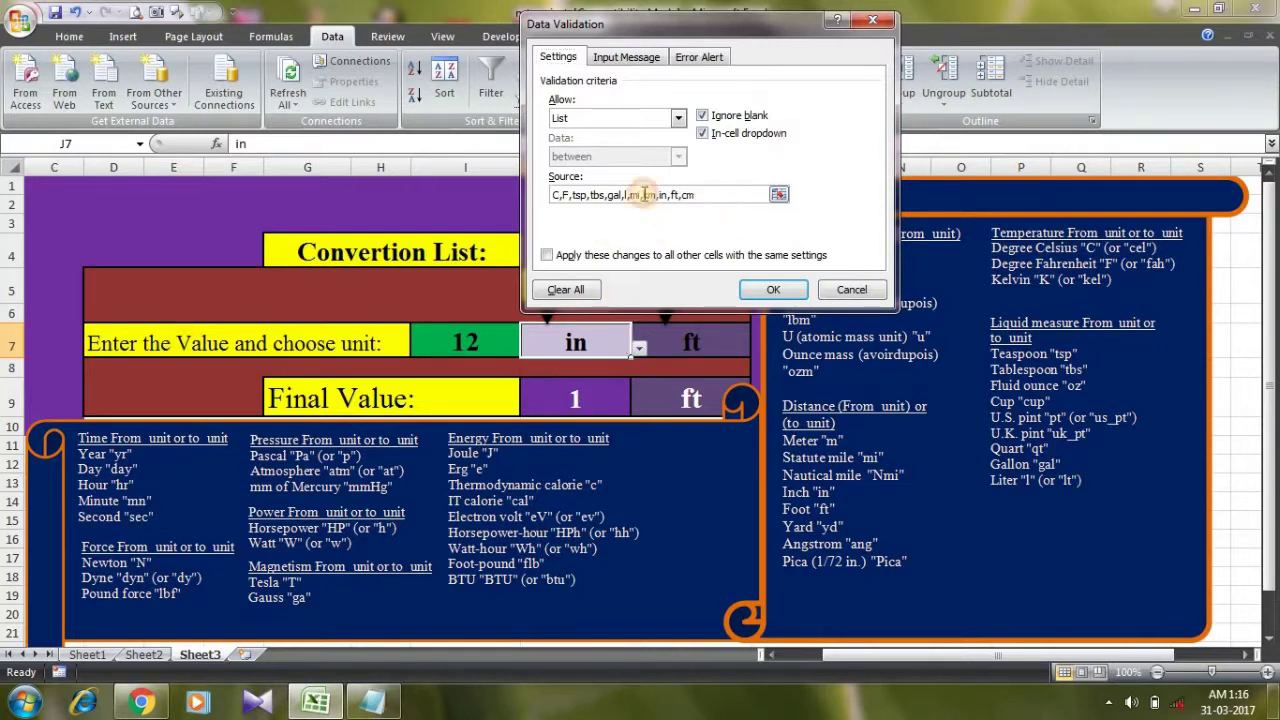
pyautogui.moveTo(705, 195); pyautogui.dragTo(552, 180)
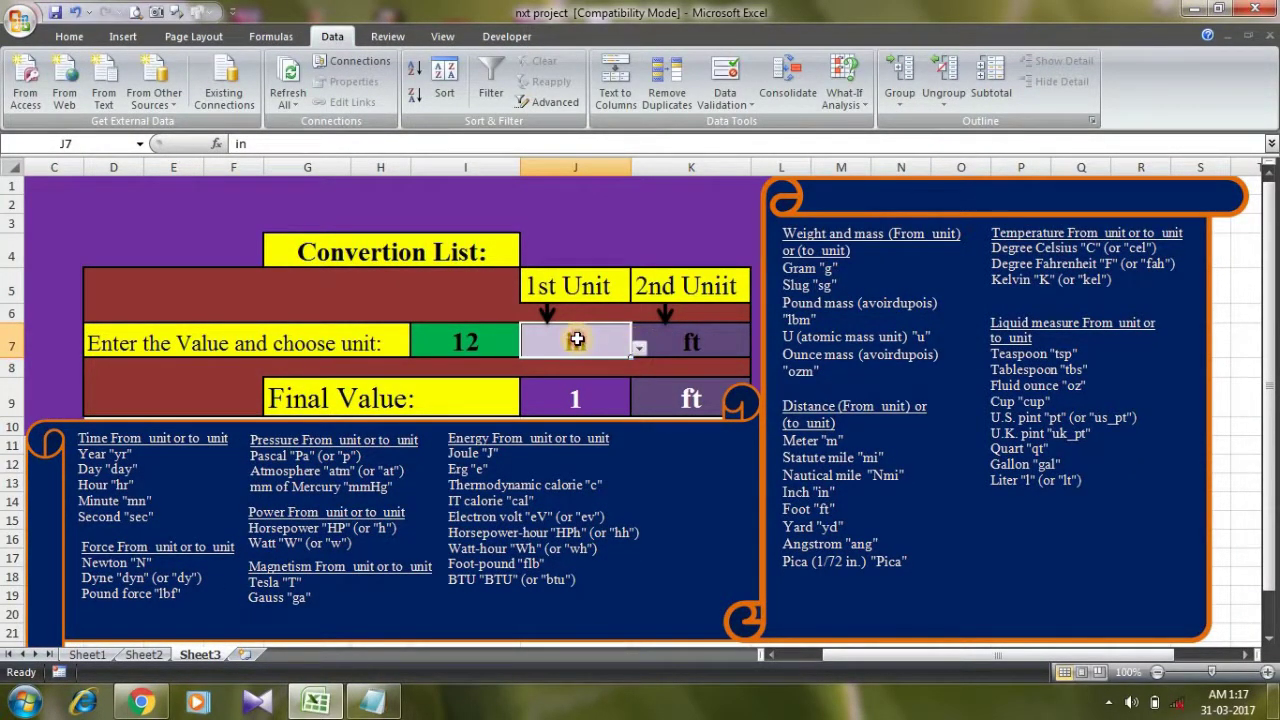
pyautogui.click(667, 340)
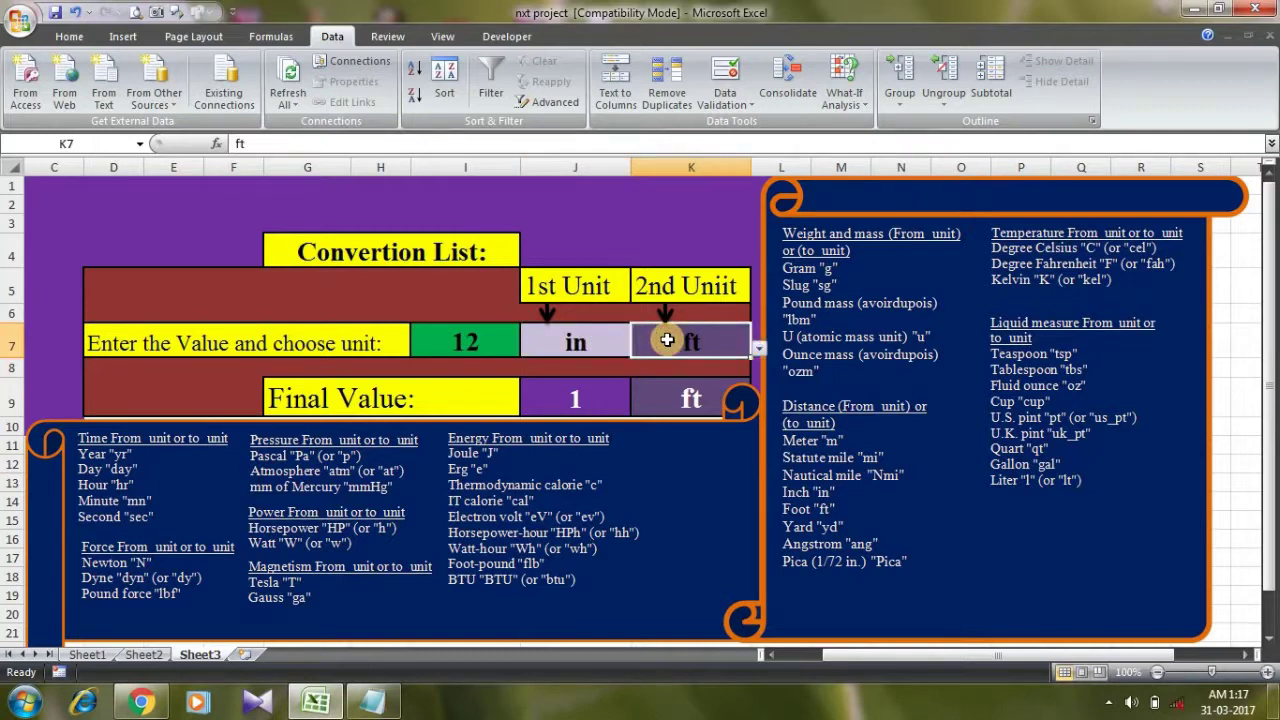
pyautogui.click(608, 398)
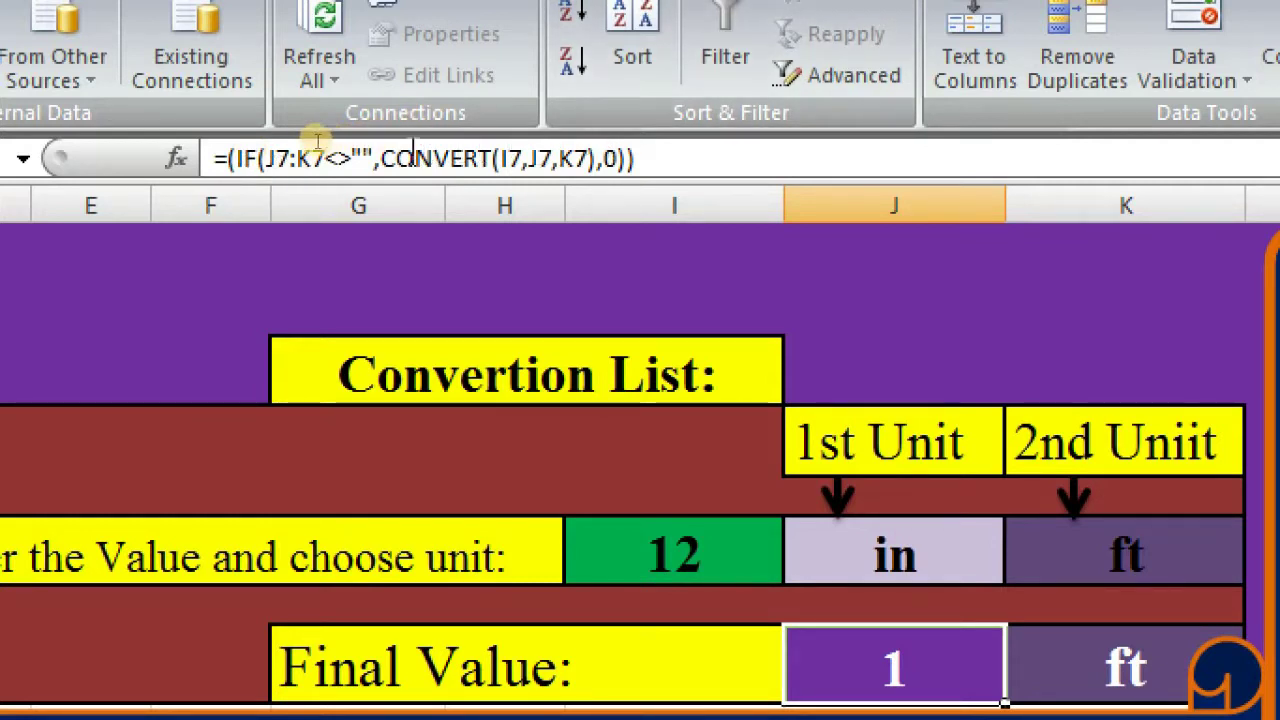
# Step: Delete the IF condition from J9's formula and dismiss the resulting formula error
pyautogui.moveTo(374, 157); pyautogui.dragTo(214, 158)
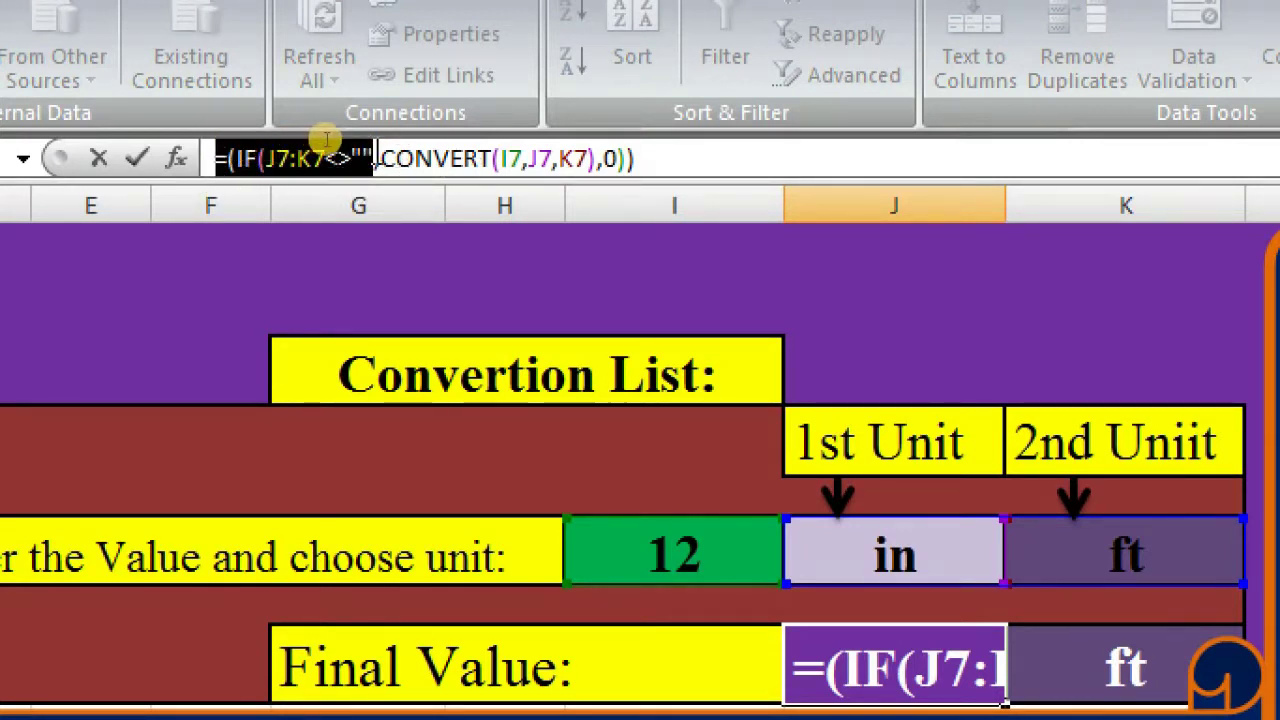
pyautogui.click(376, 158)
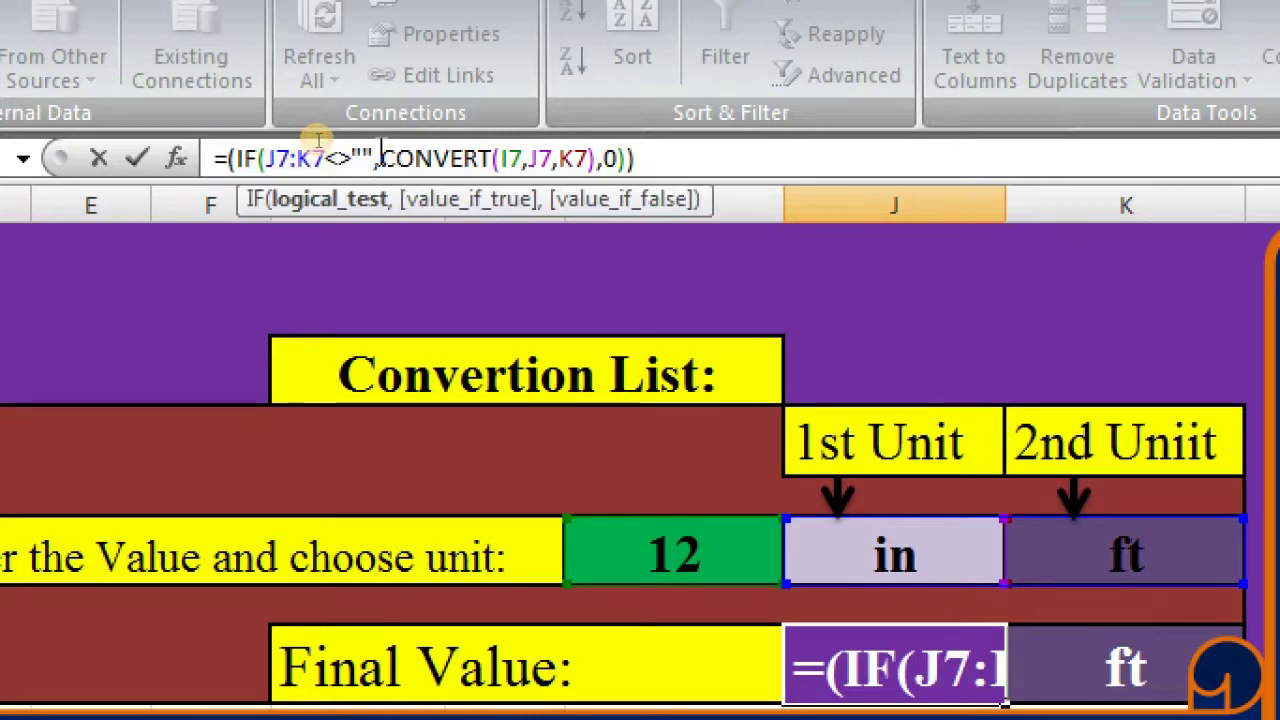
pyautogui.press('BackSpace')
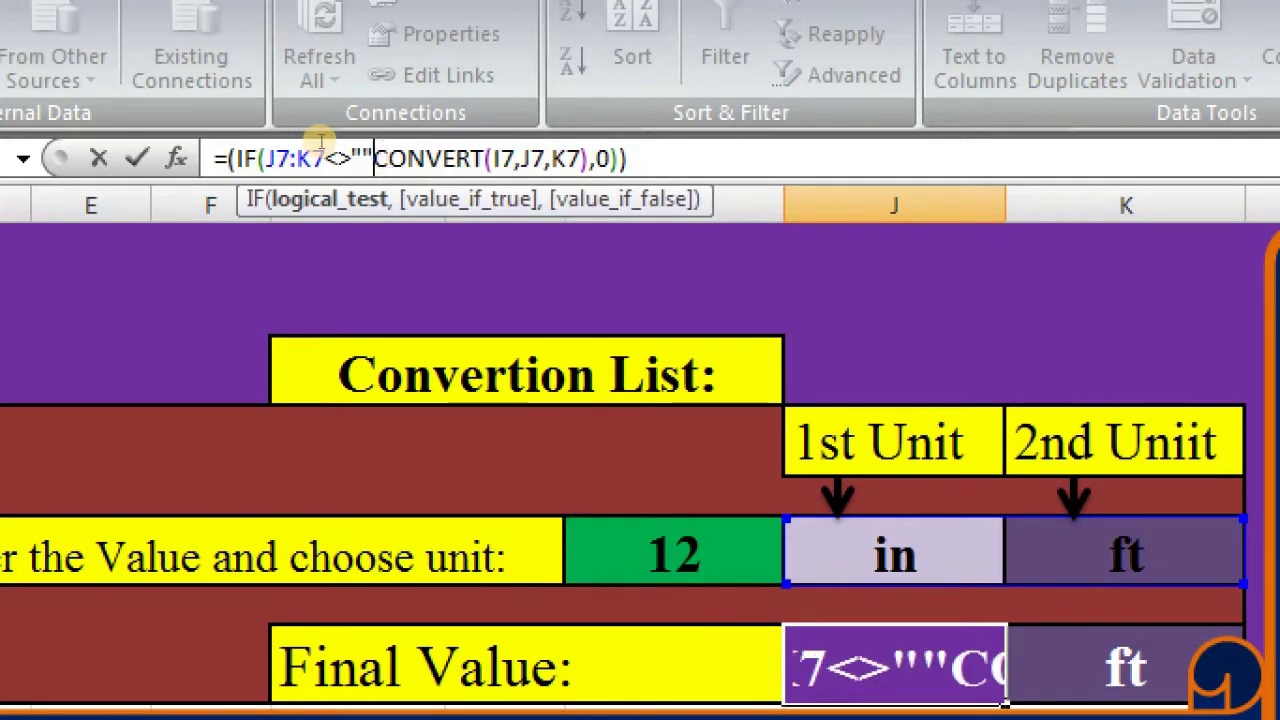
pyautogui.press('BackSpace')
pyautogui.press('BackSpace')
pyautogui.press('BackSpace')
pyautogui.press('BackSpace')
pyautogui.press('BackSpace')
pyautogui.press('BackSpace')
pyautogui.press('BackSpace')
pyautogui.press('BackSpace')
pyautogui.press('BackSpace')
pyautogui.press('BackSpace')
pyautogui.press('BackSpace')
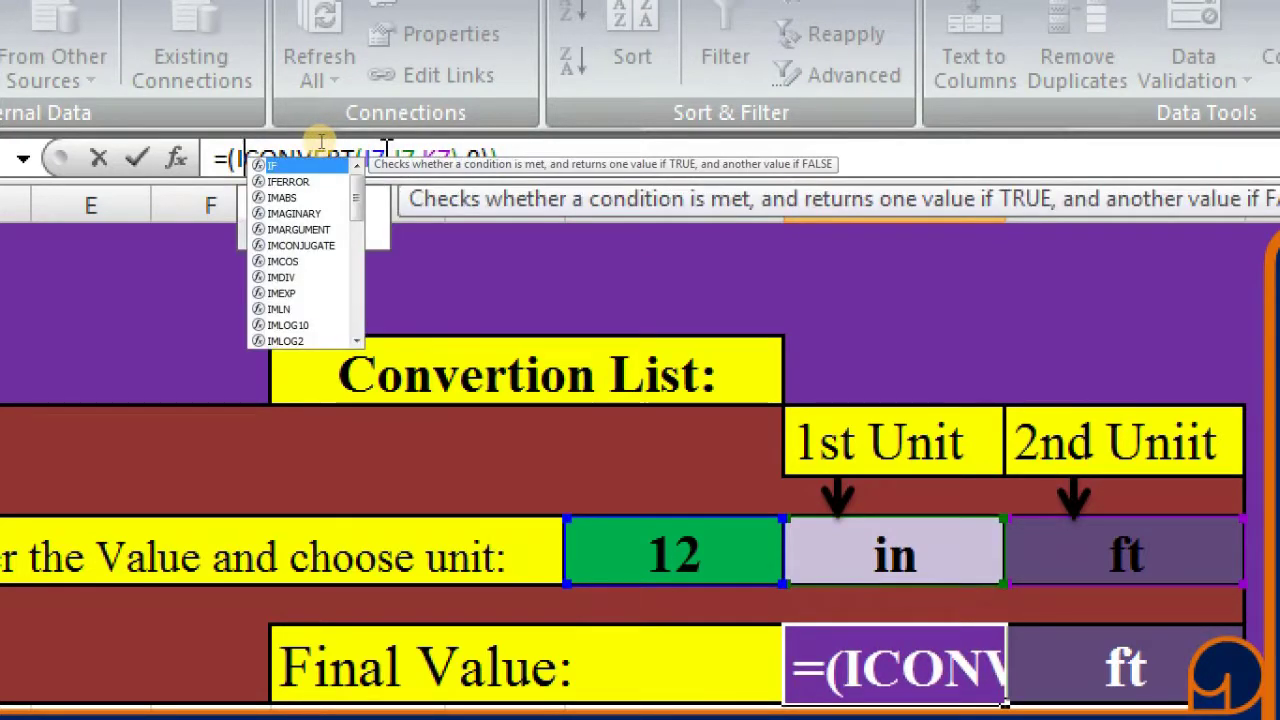
pyautogui.press('BackSpace')
pyautogui.press('BackSpace')
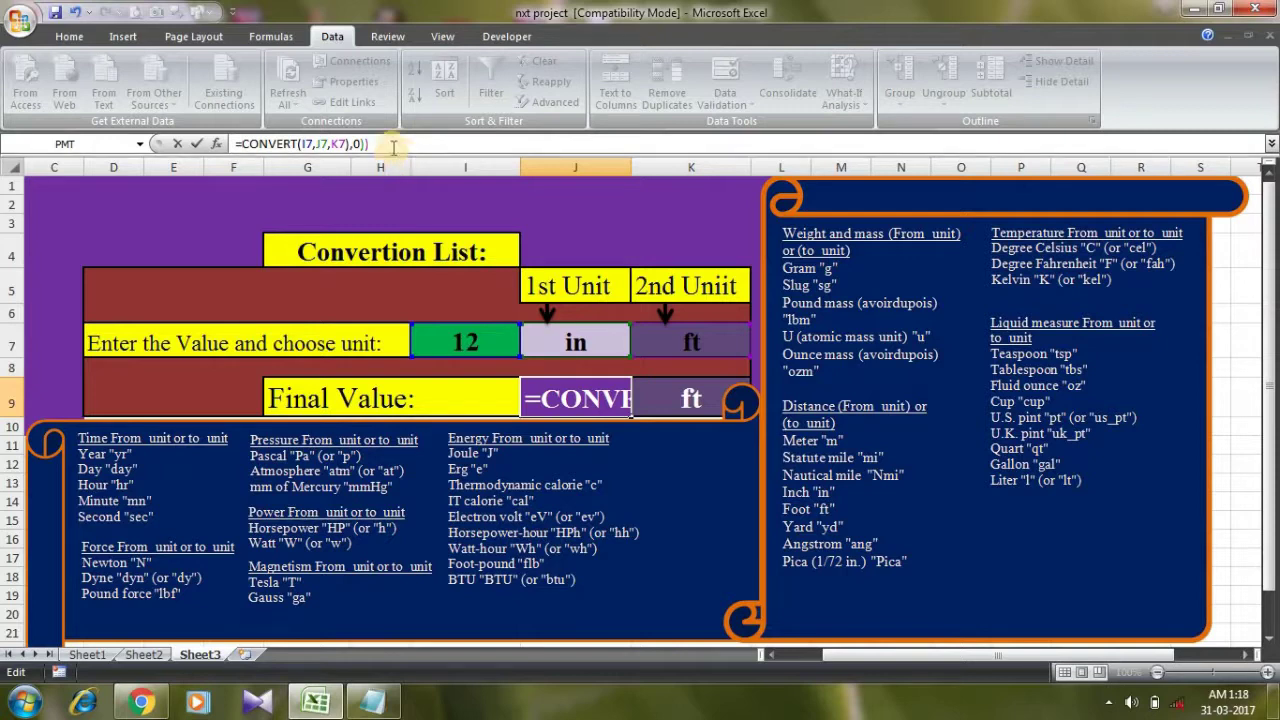
pyautogui.press('Return')
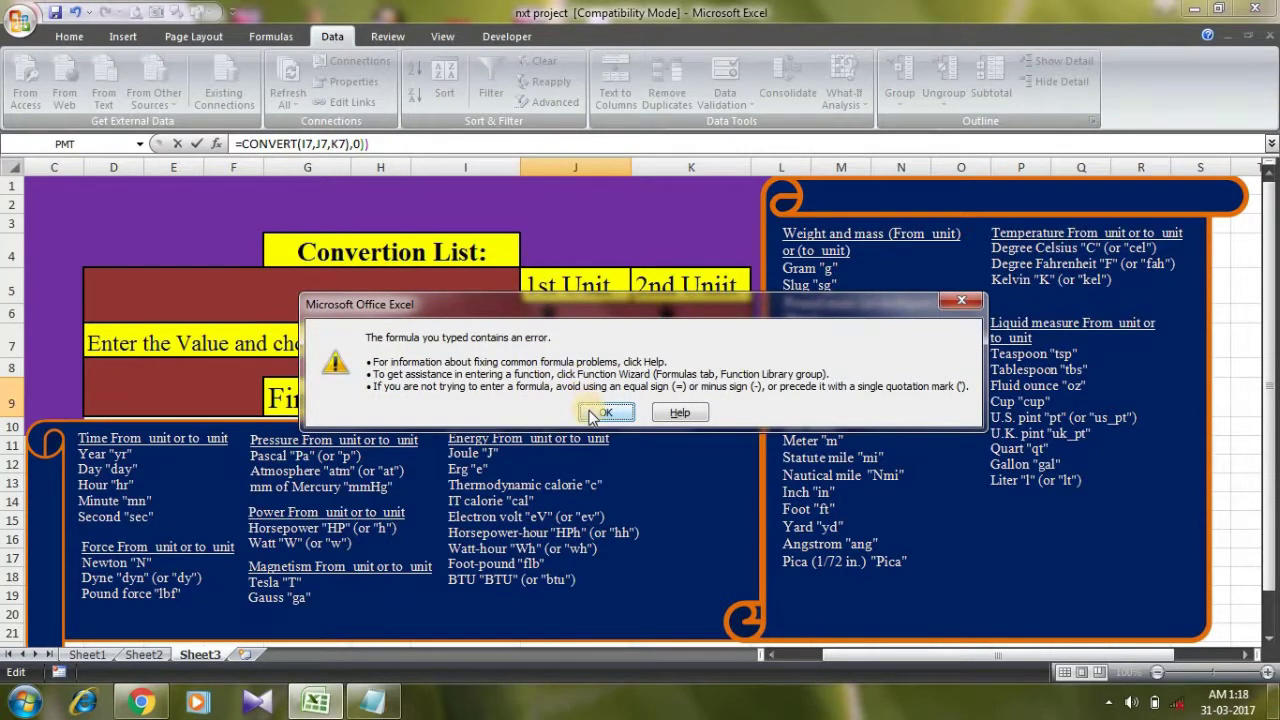
pyautogui.click(592, 414)
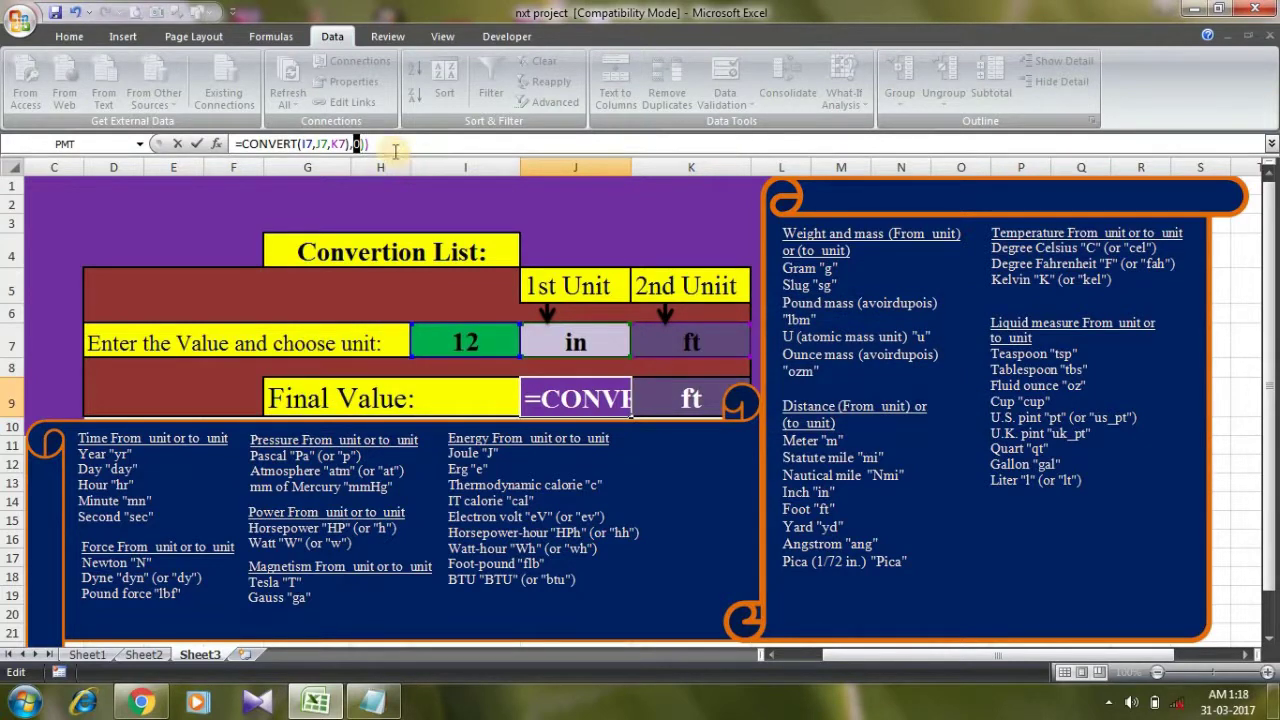
# Step: Remove the leftover ,0) so J9 reads =CONVERT(I7,J7,K7), and commit it
pyautogui.click(389, 144)
pyautogui.write(')')
pyautogui.press('BackSpace')
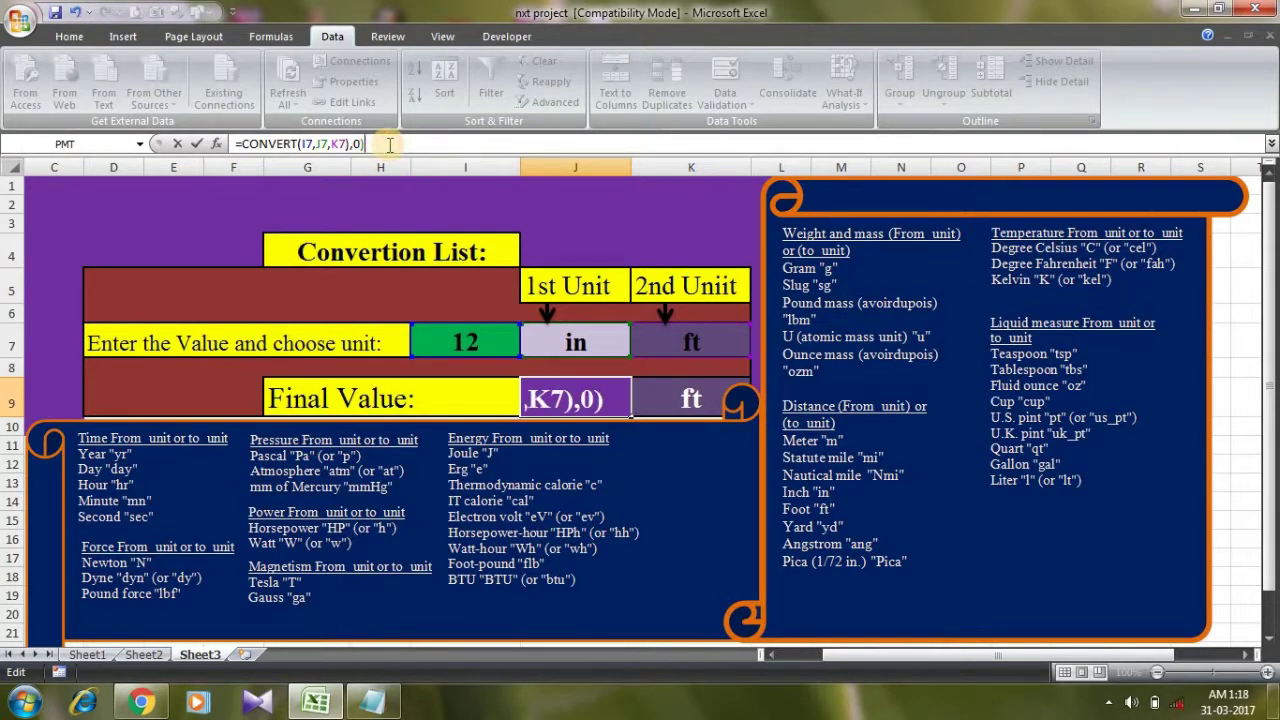
pyautogui.press('BackSpace')
pyautogui.press('BackSpace')
pyautogui.press('BackSpace')
pyautogui.press('Return')
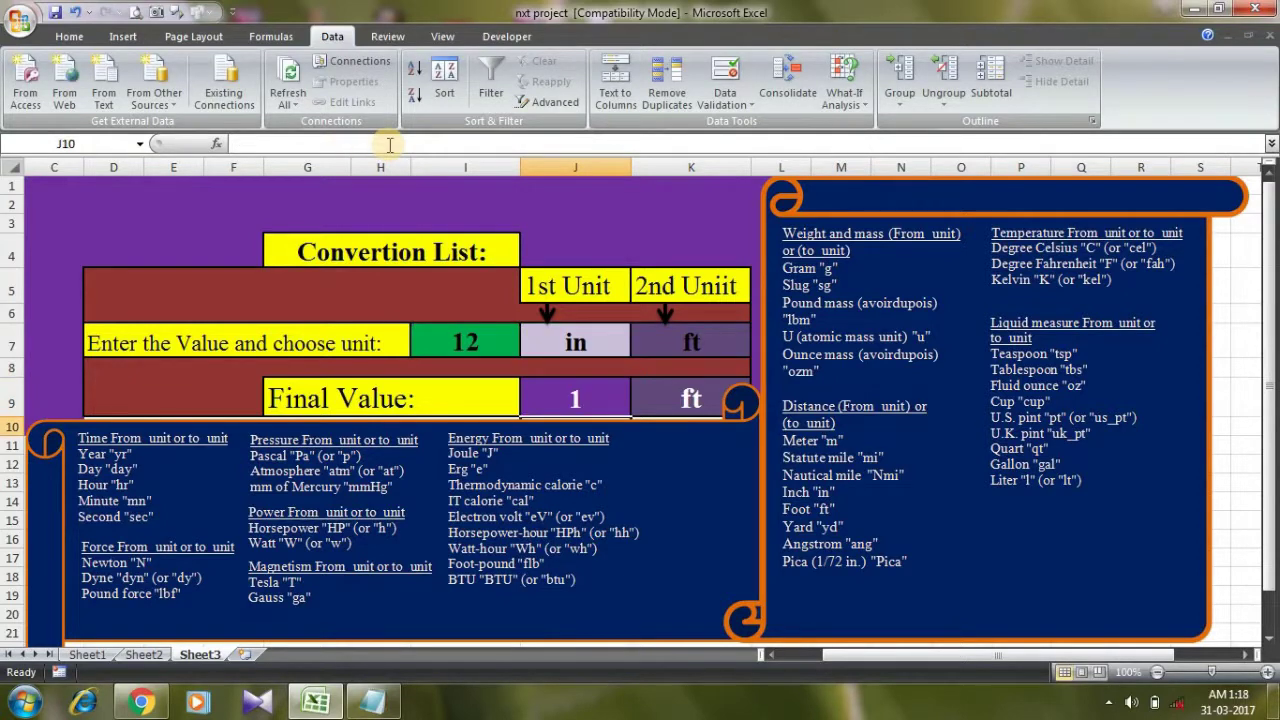
pyautogui.click(558, 391)
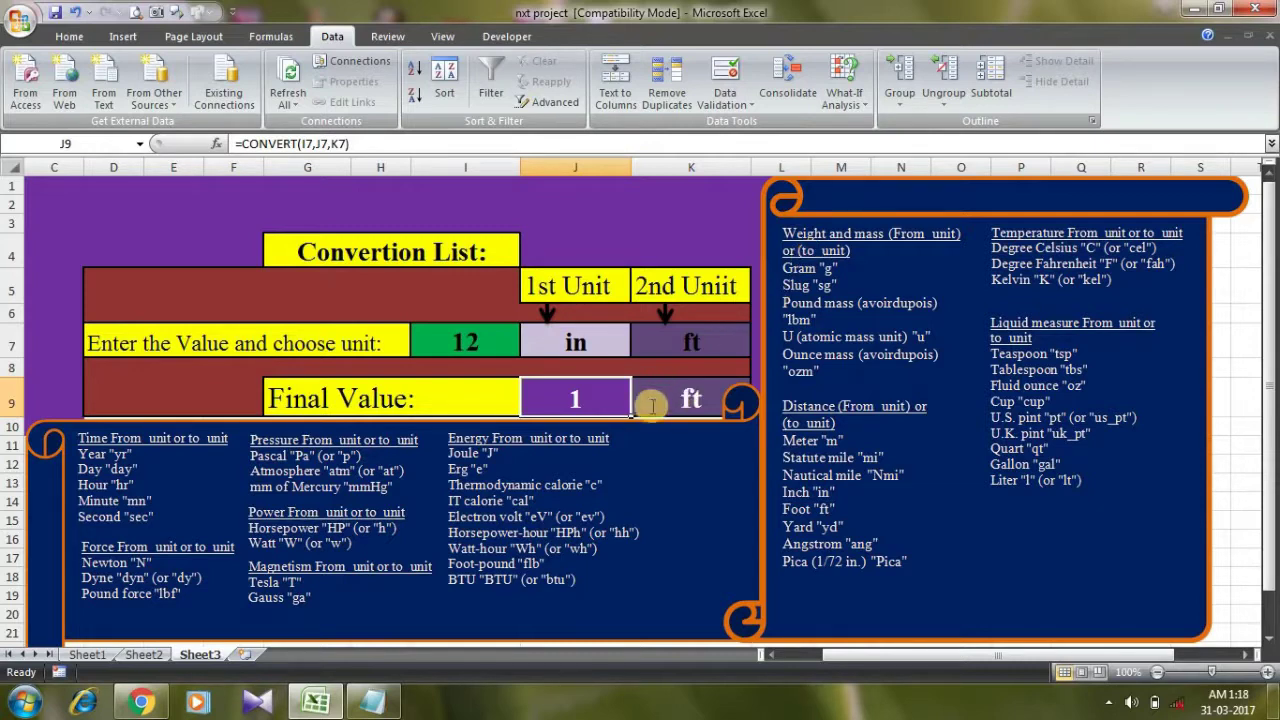
pyautogui.click(105, 454)
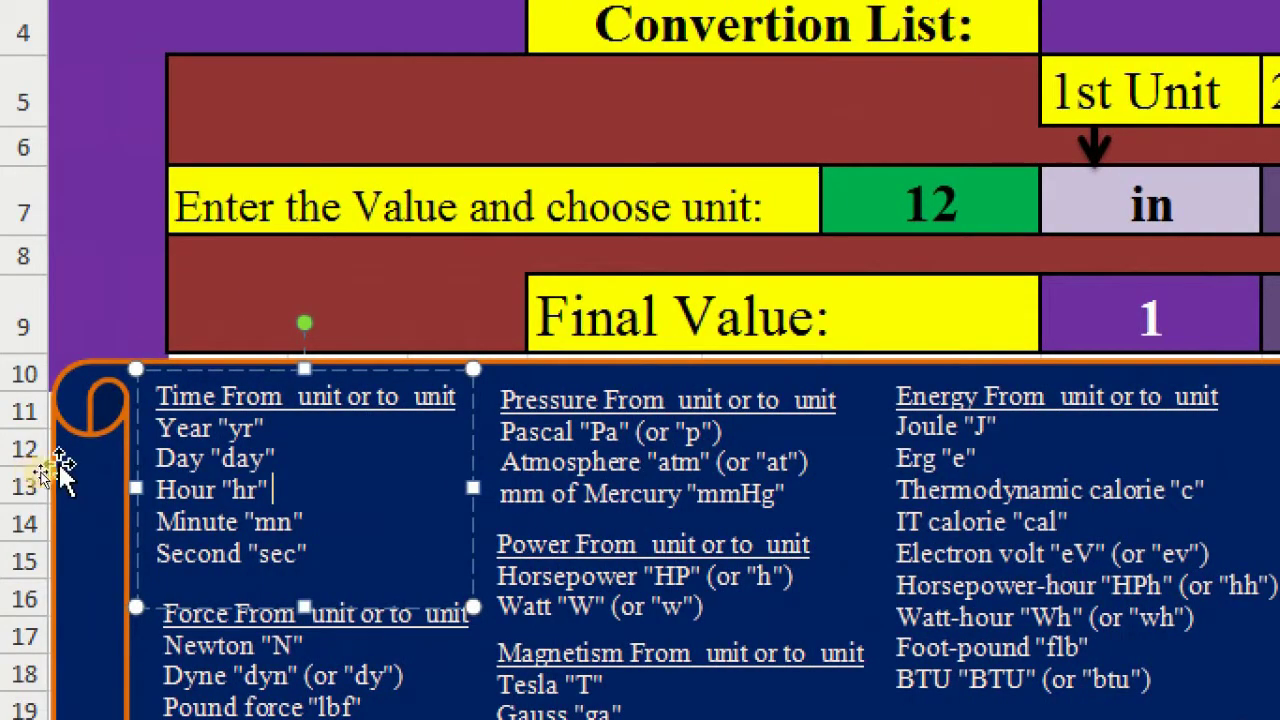
pyautogui.click(345, 493)
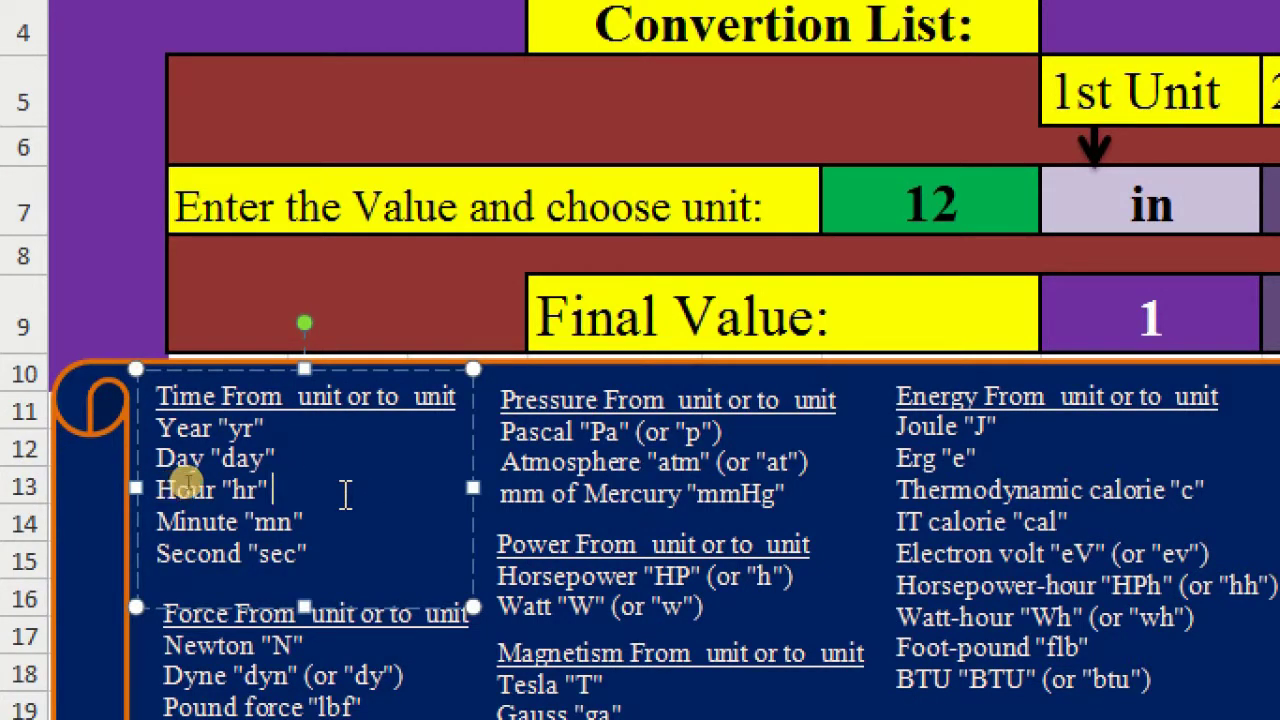
pyautogui.click(710, 455)
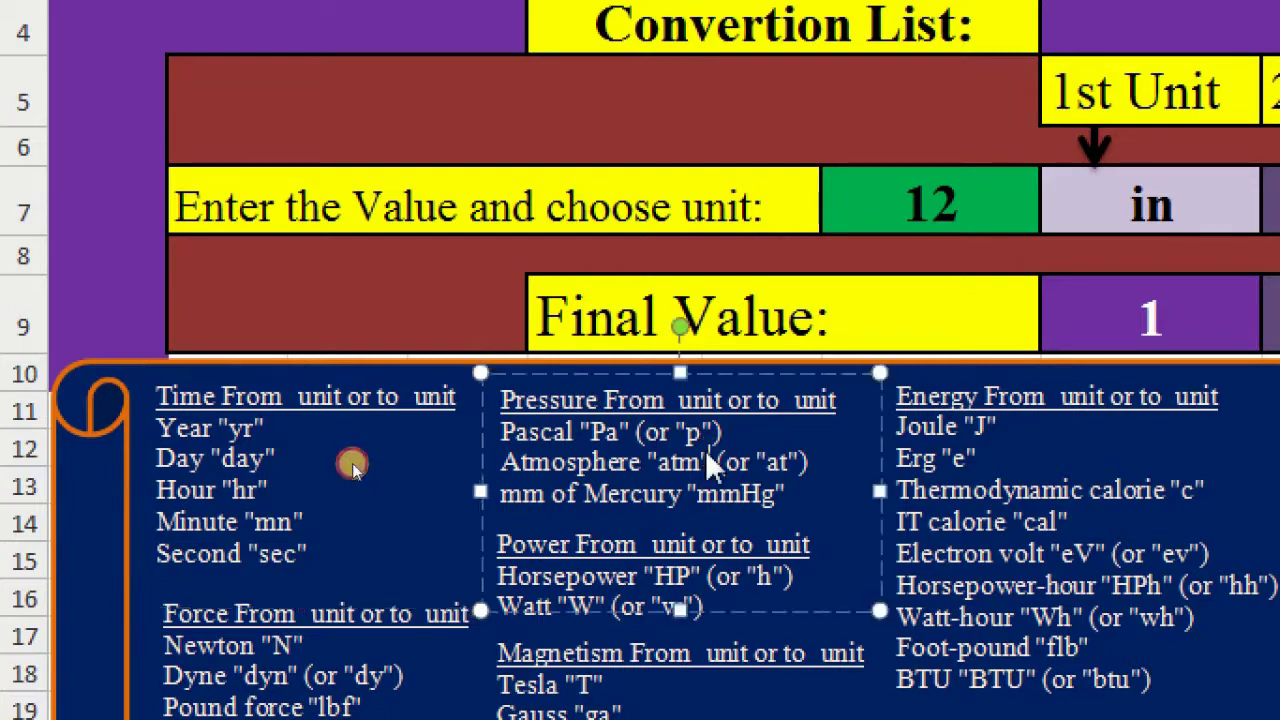
pyautogui.click(1118, 450)
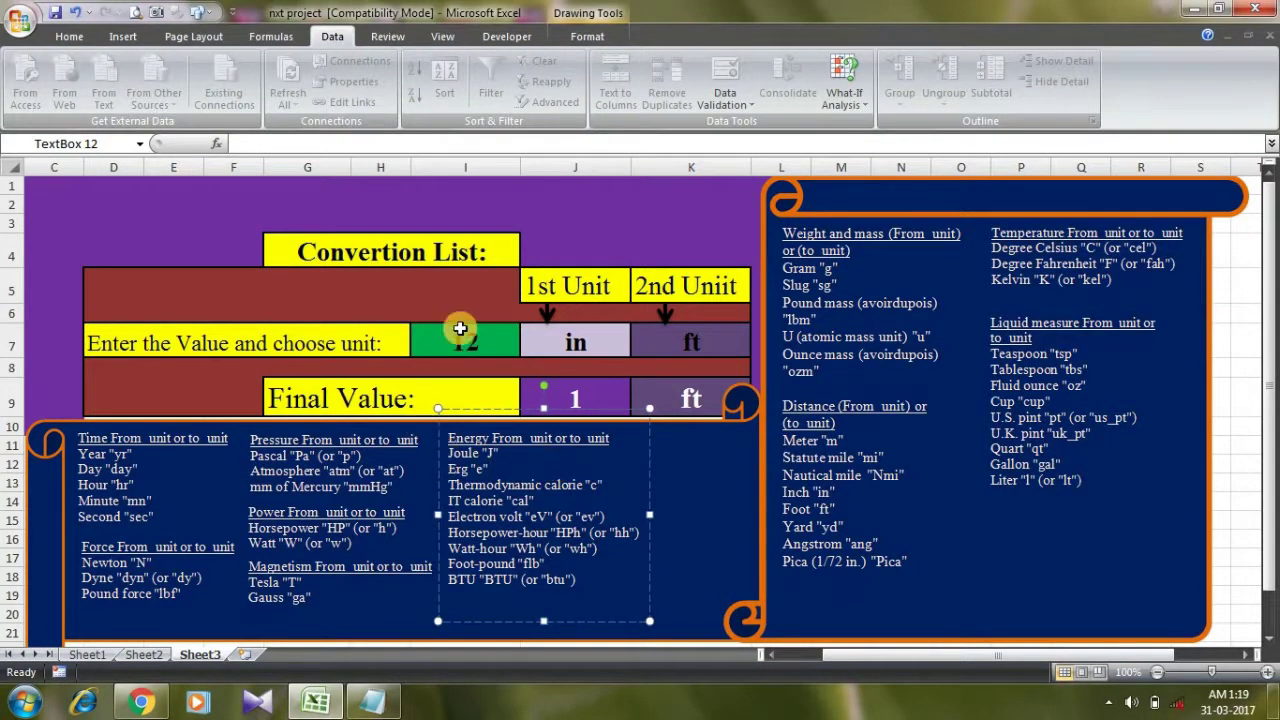
# Step: Browse the J7 and K7 unit dropdowns, leaving the 2nd Unit at ft
pyautogui.click(566, 330)
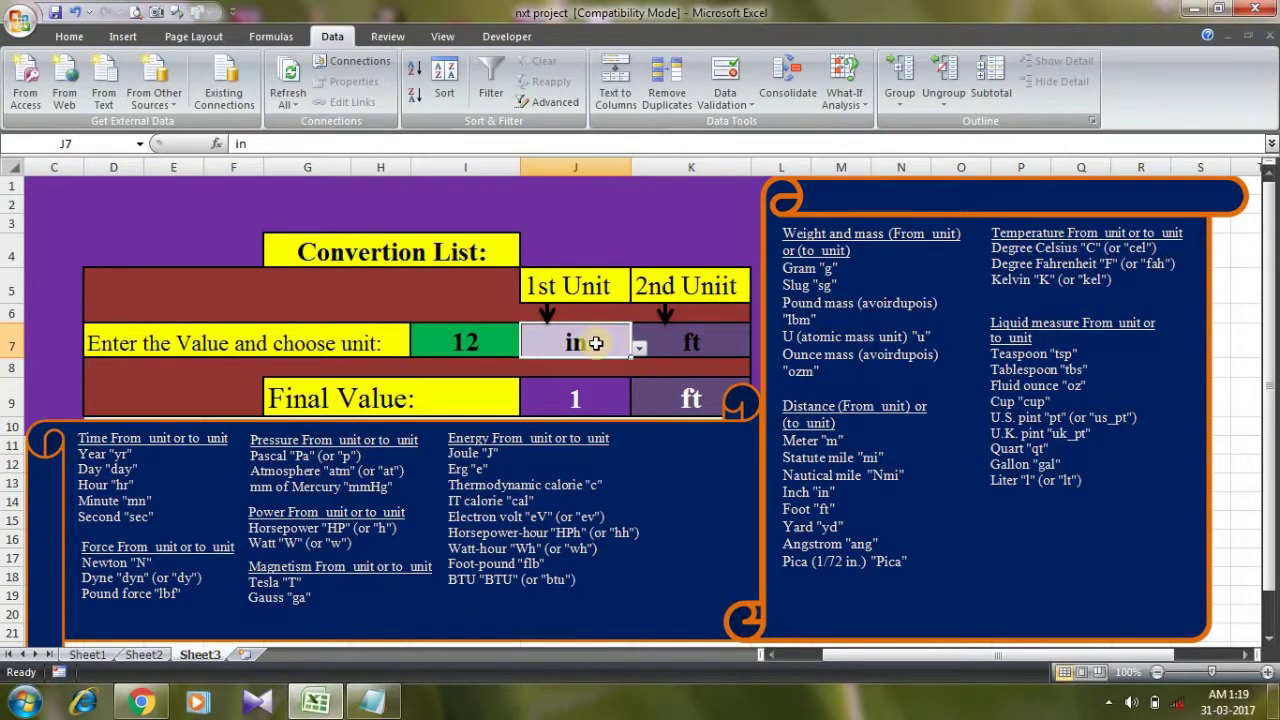
pyautogui.click(474, 346)
pyautogui.click(595, 338)
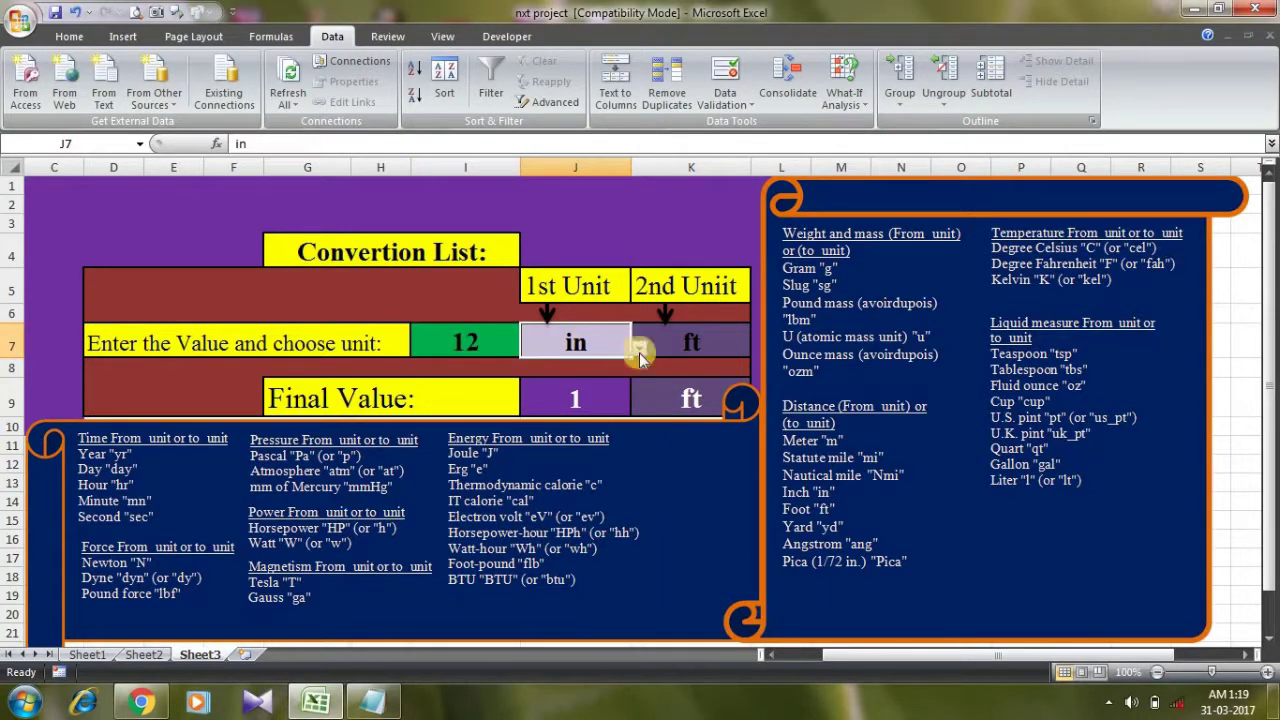
pyautogui.click(638, 347)
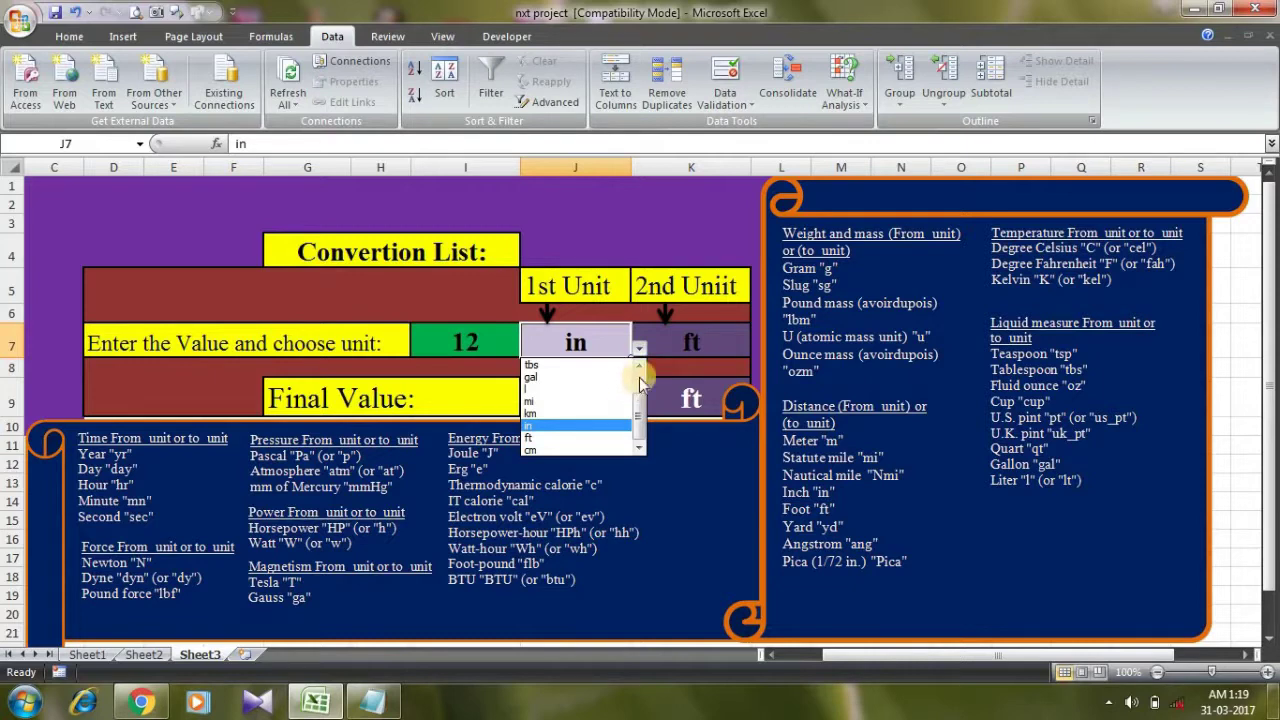
pyautogui.click(708, 340)
pyautogui.click(749, 345)
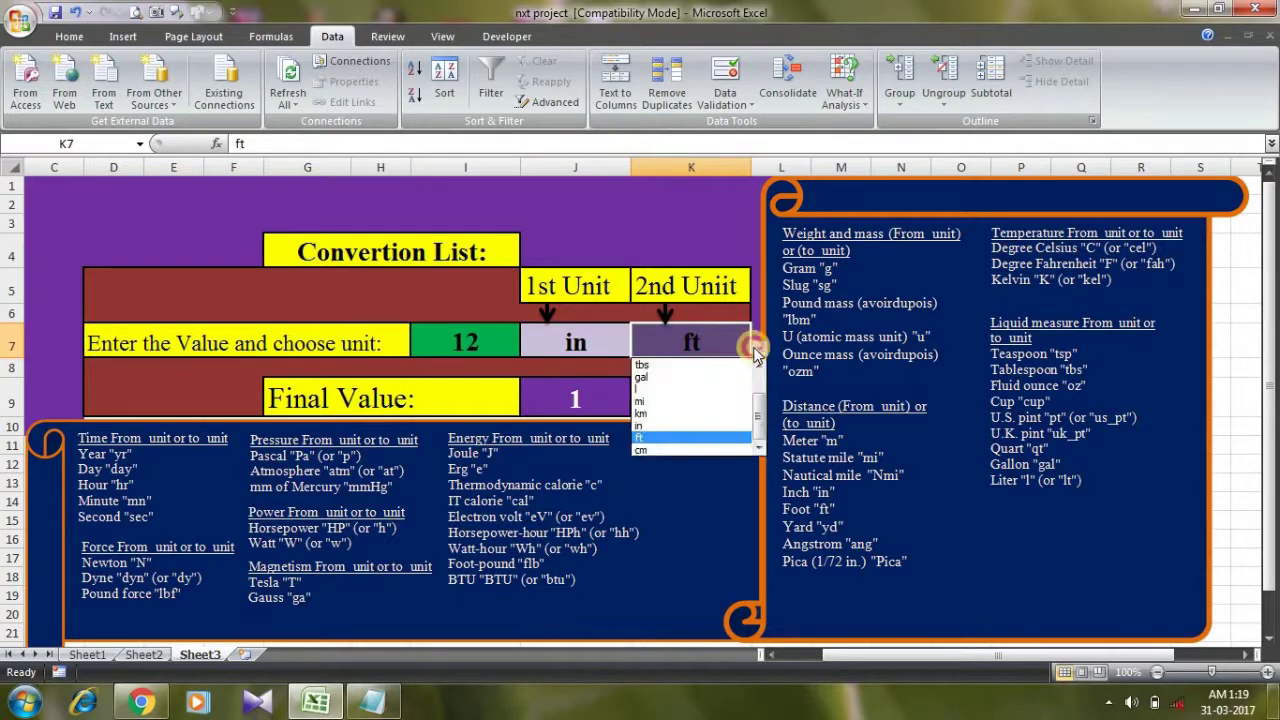
pyautogui.click(595, 390)
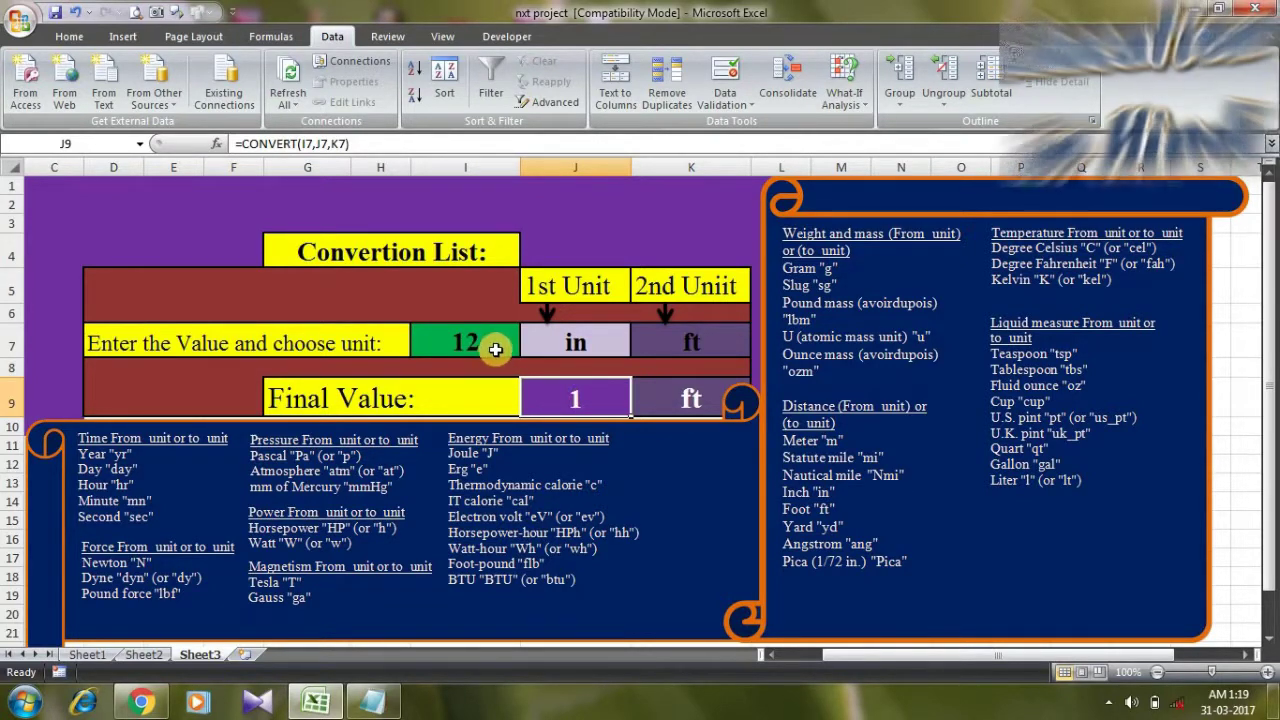
# Step: Set the 1st Unit to tsp and the 2nd Unit to tbs, giving 4 tbs
pyautogui.click(595, 348)
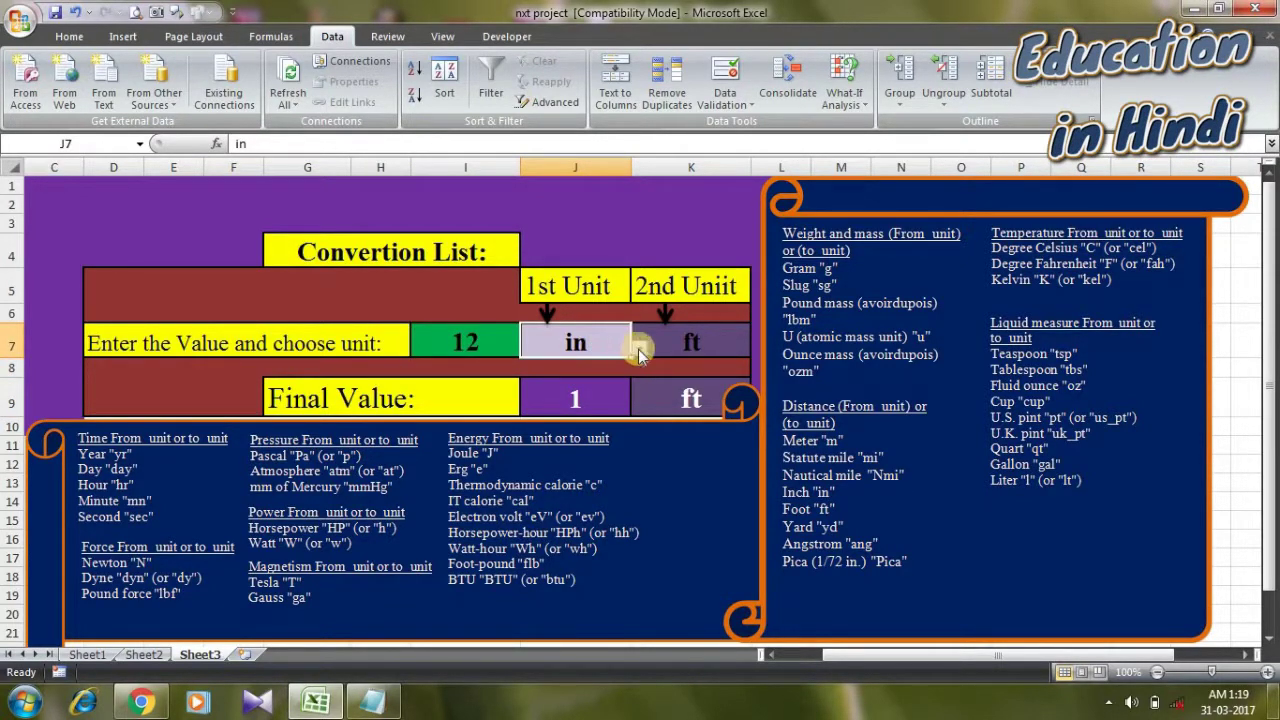
pyautogui.click(638, 347)
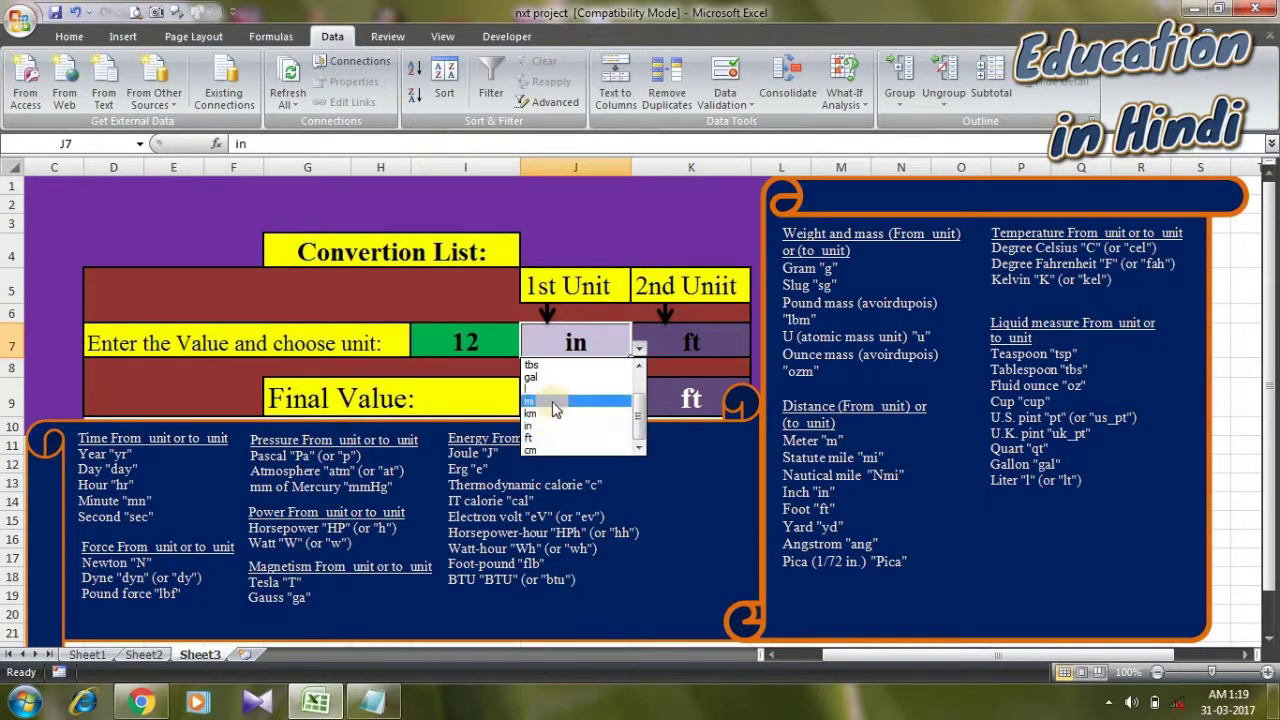
pyautogui.scroll(1, 638, 415)
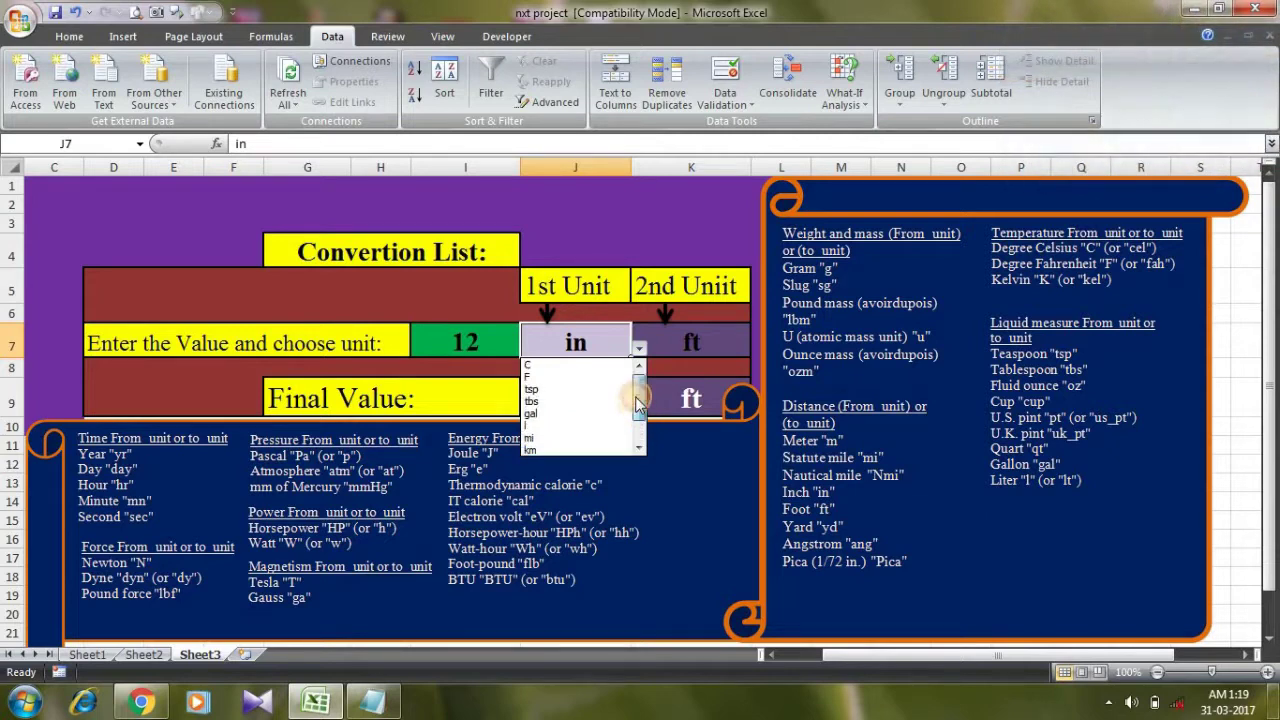
pyautogui.click(586, 390)
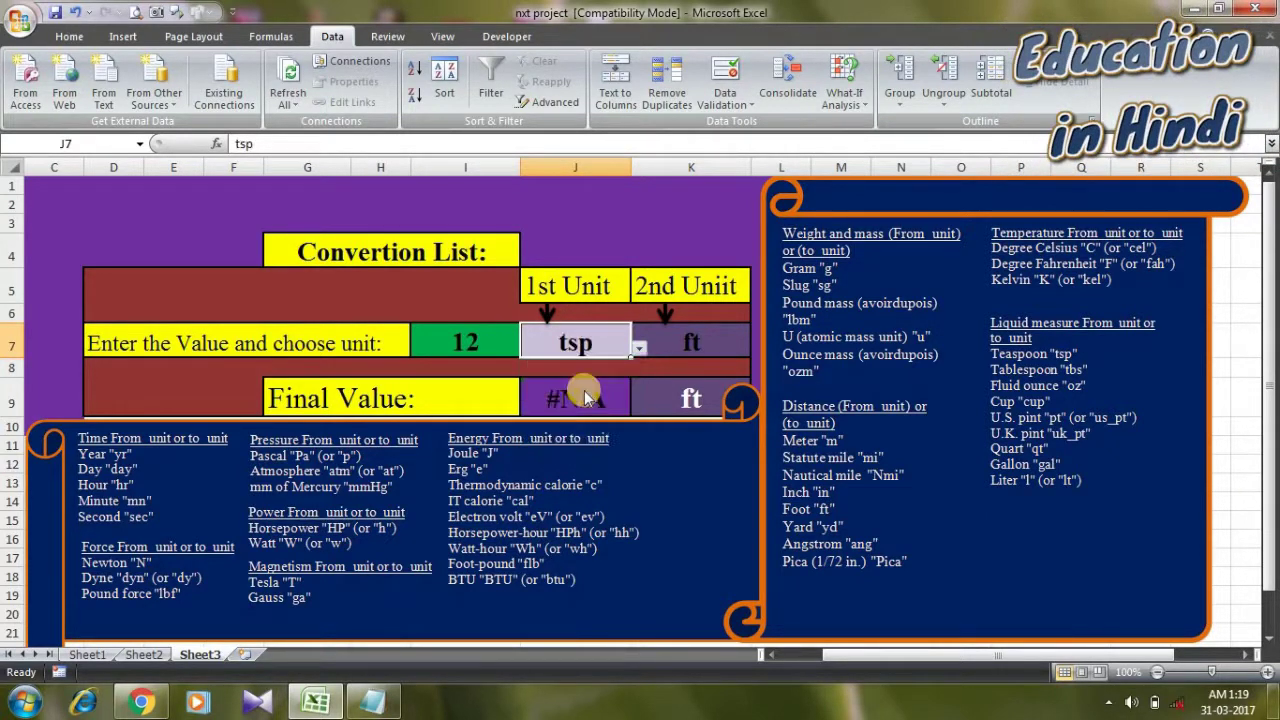
pyautogui.click(705, 349)
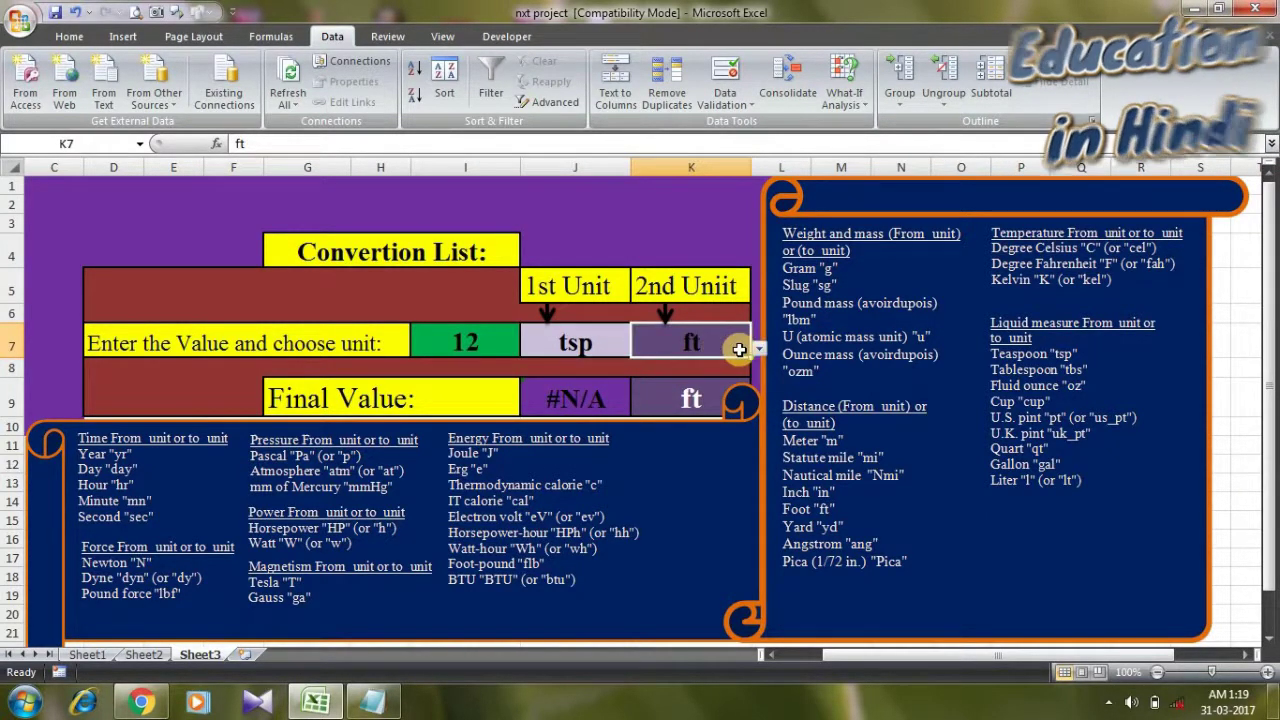
pyautogui.click(758, 351)
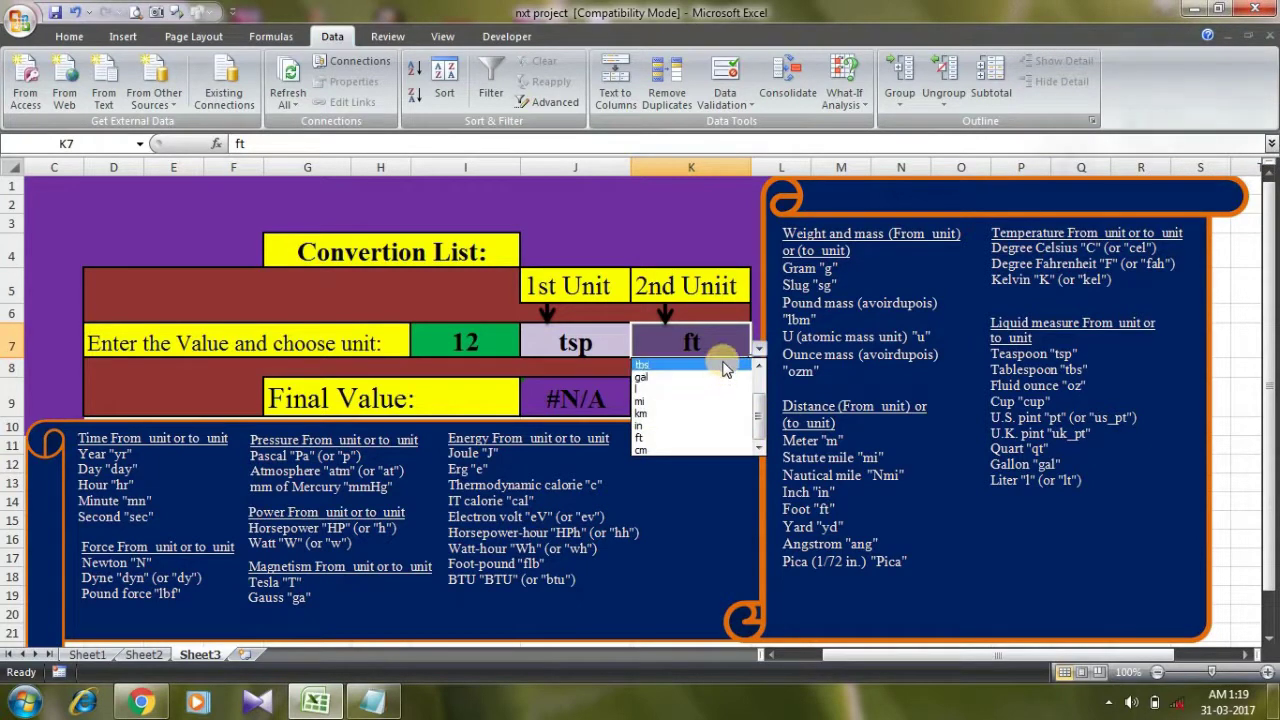
pyautogui.click(722, 364)
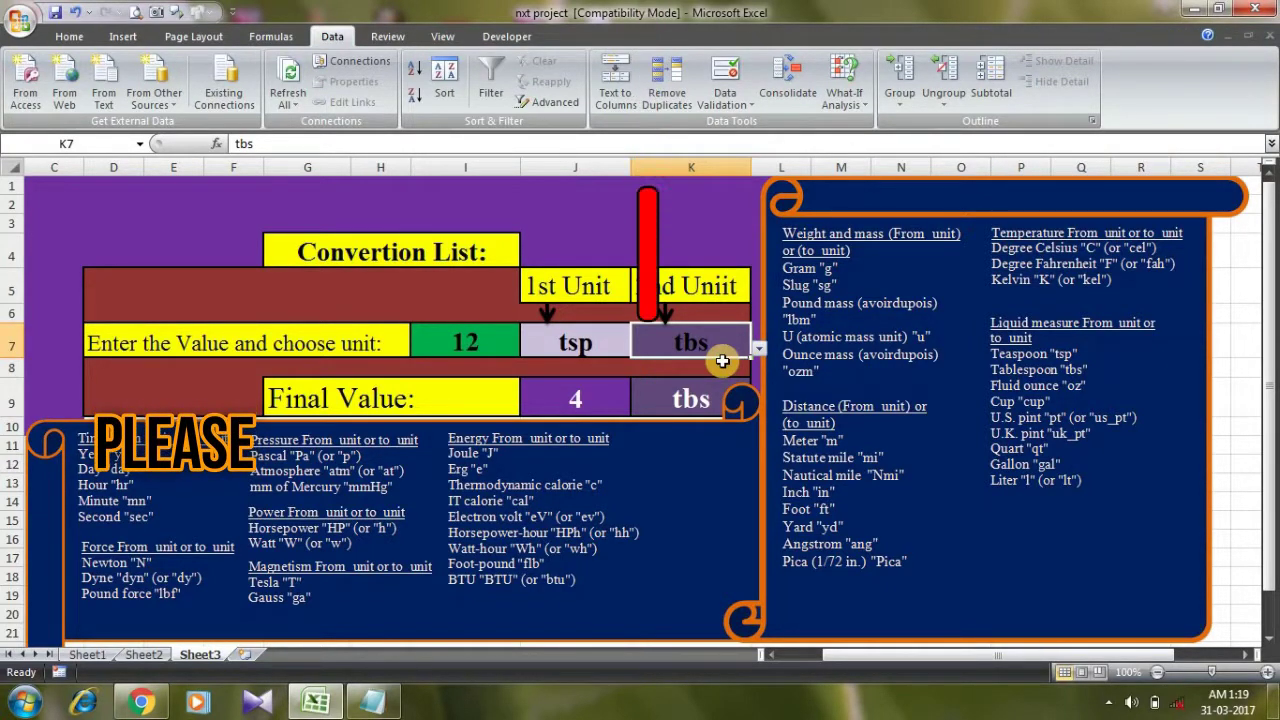
pyautogui.click(593, 408)
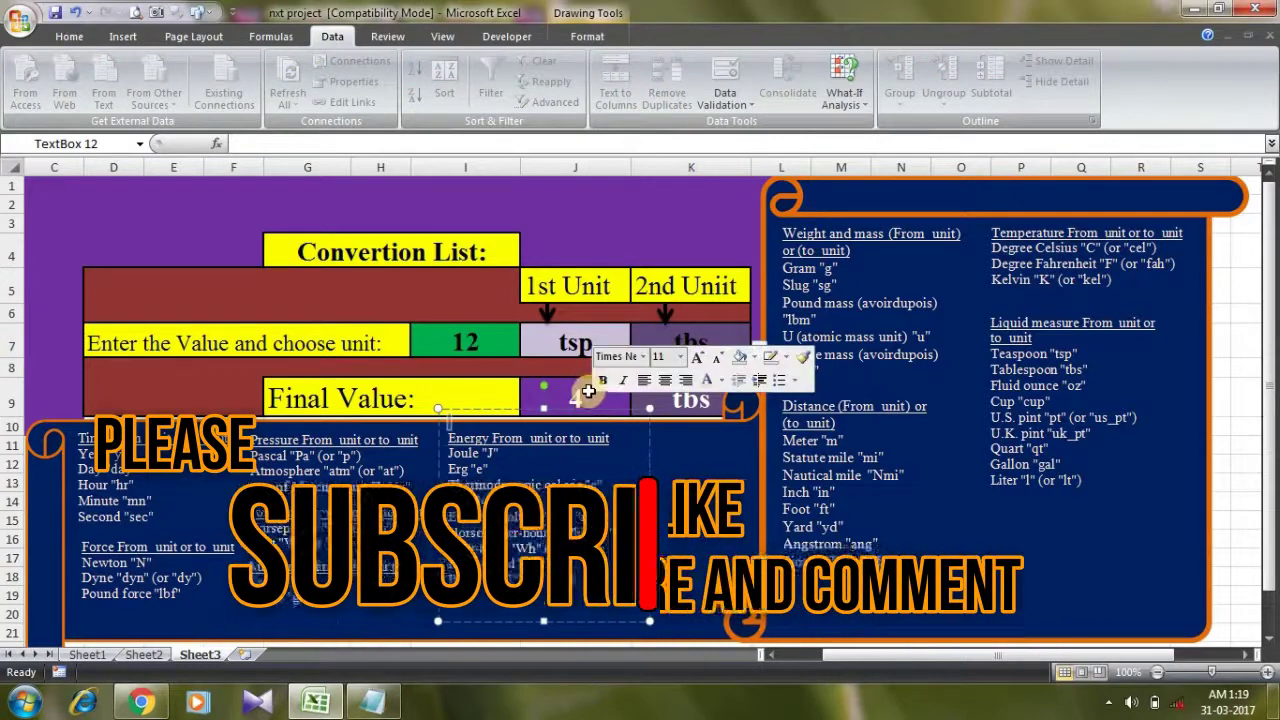
pyautogui.click(588, 402)
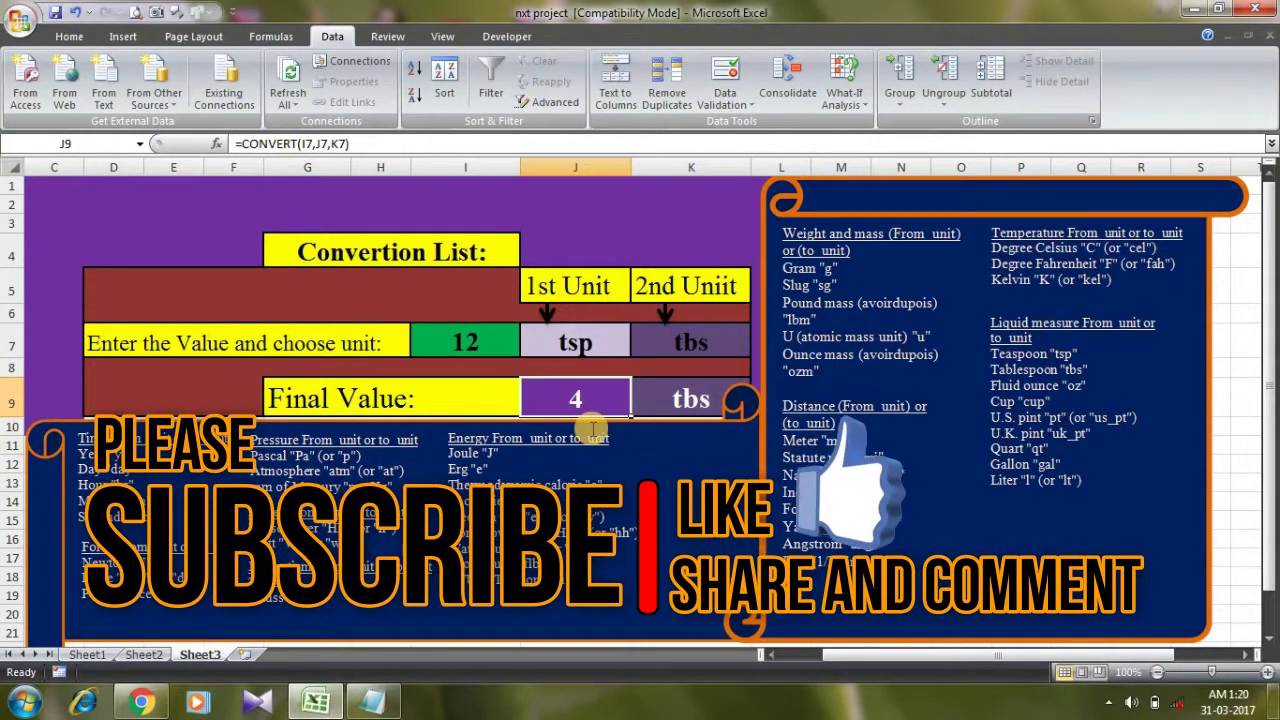